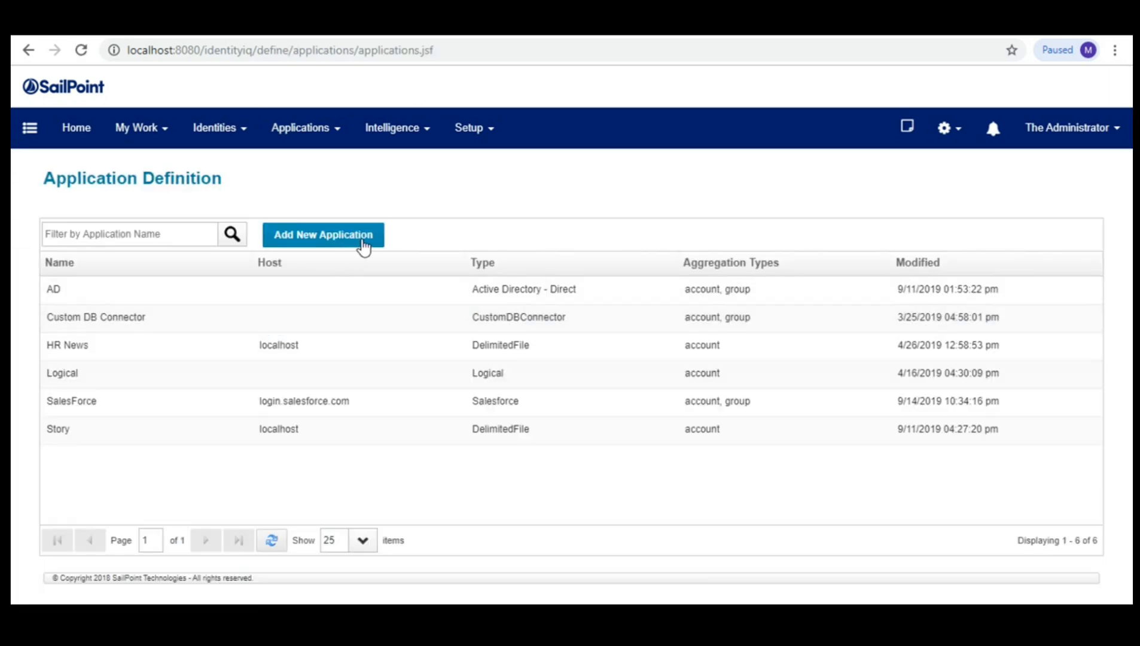
Step: Add a new application definition and set its application type to Okta
click(363, 246)
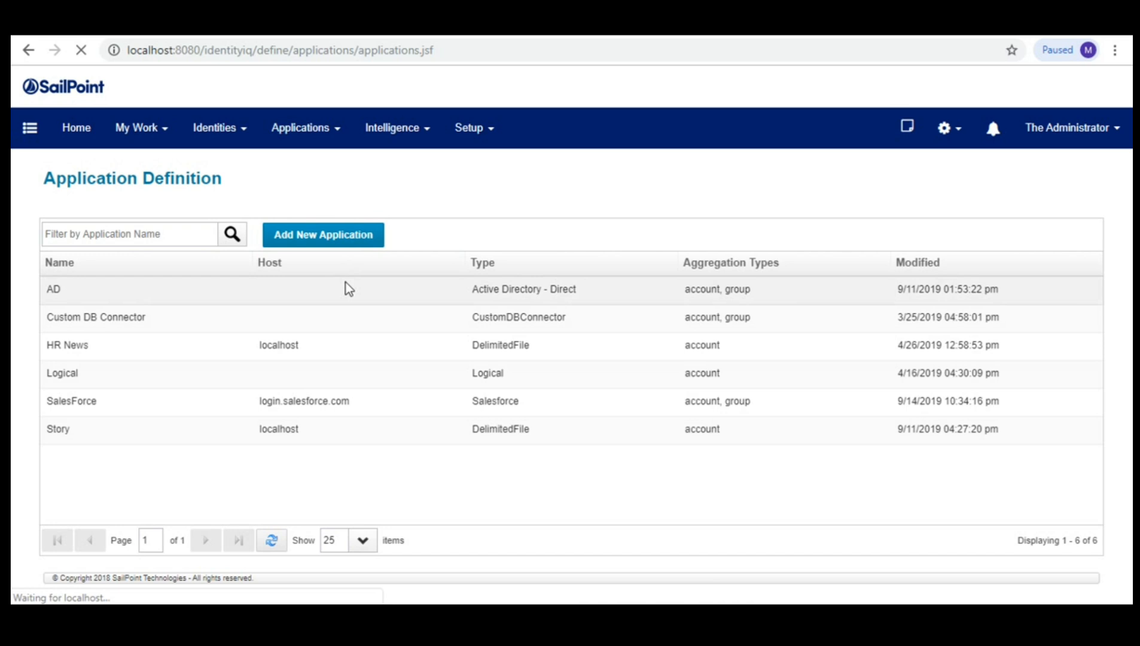
click(226, 436)
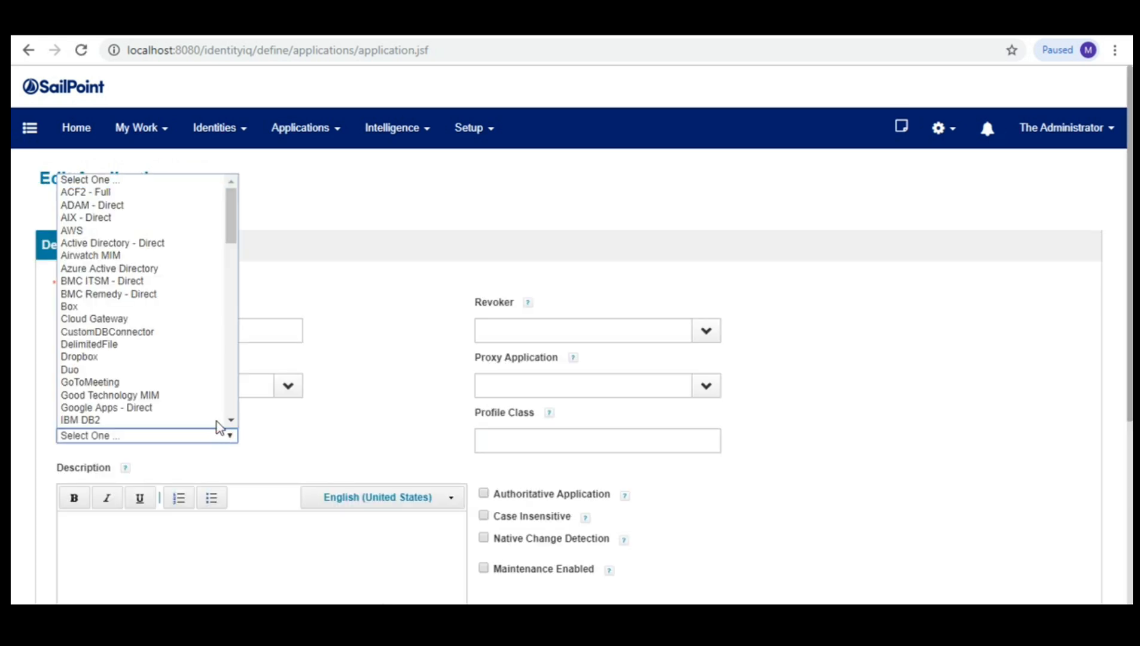
key(o)
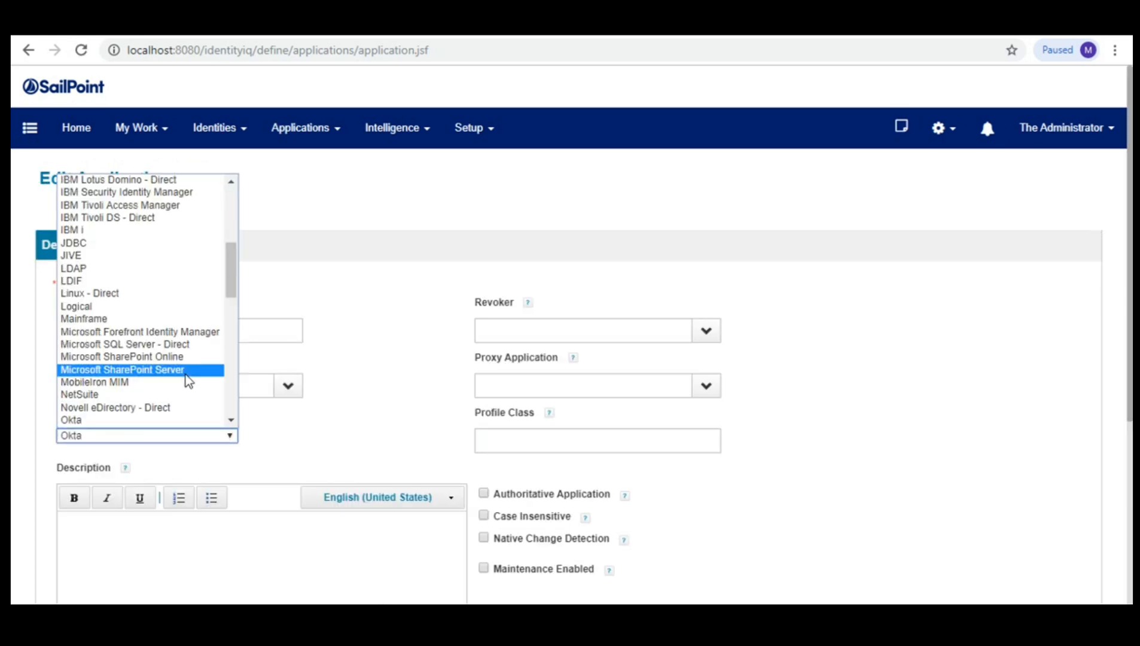
click(140, 421)
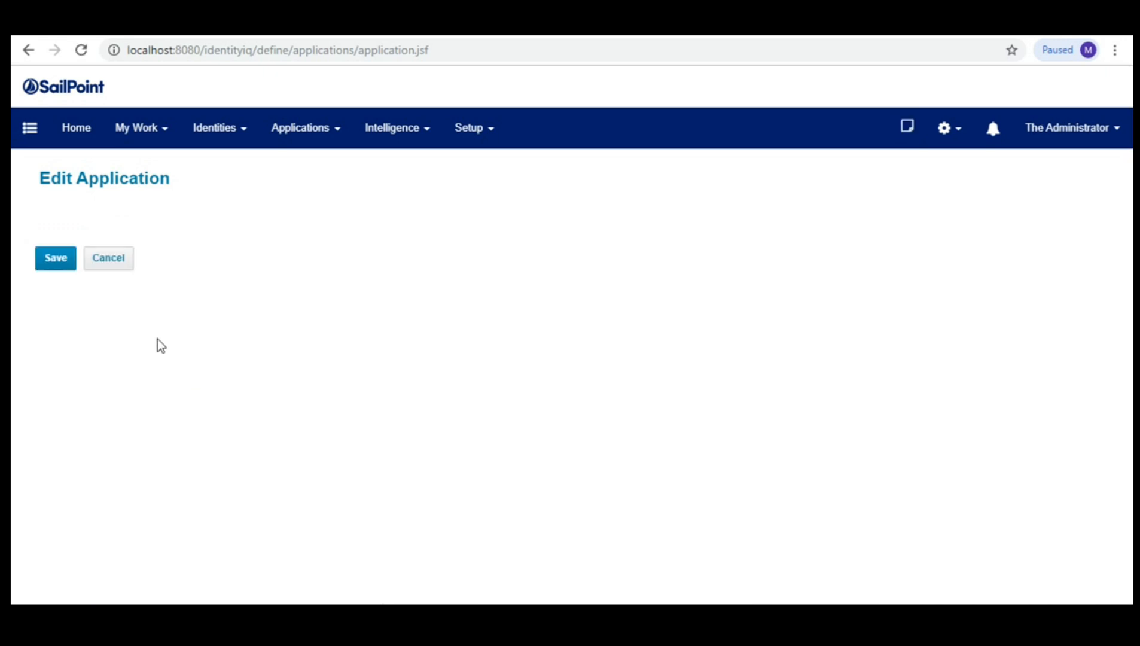
Step: Name the application Okta and assign The Administrator as its owner
click(128, 337)
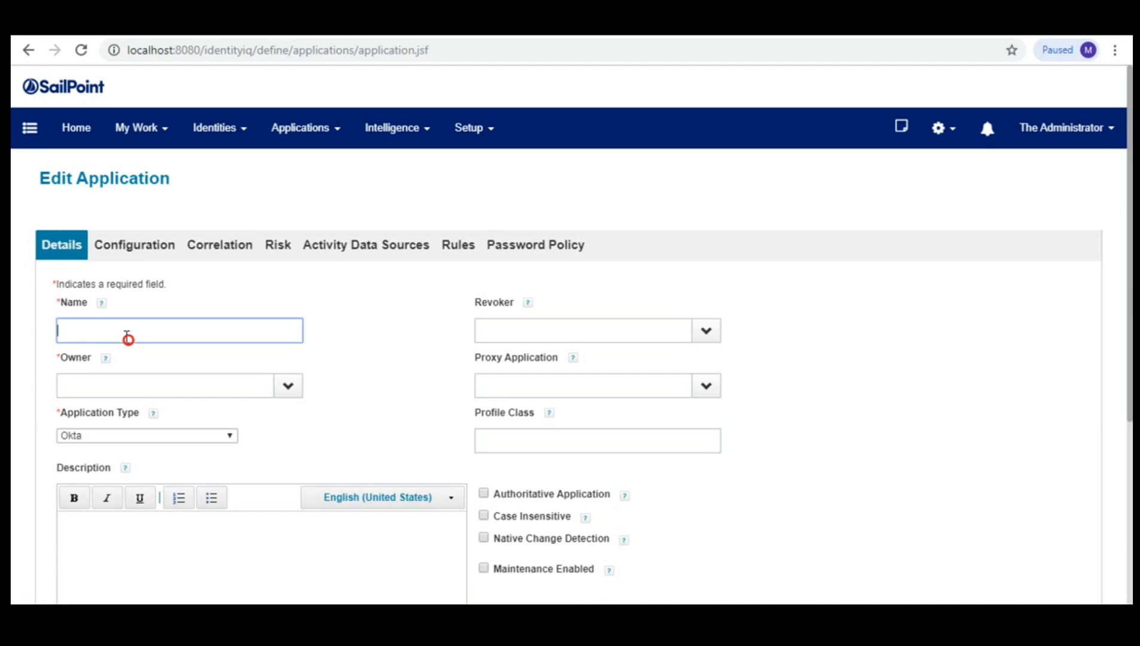
text(k)
text(Okta)
click(120, 382)
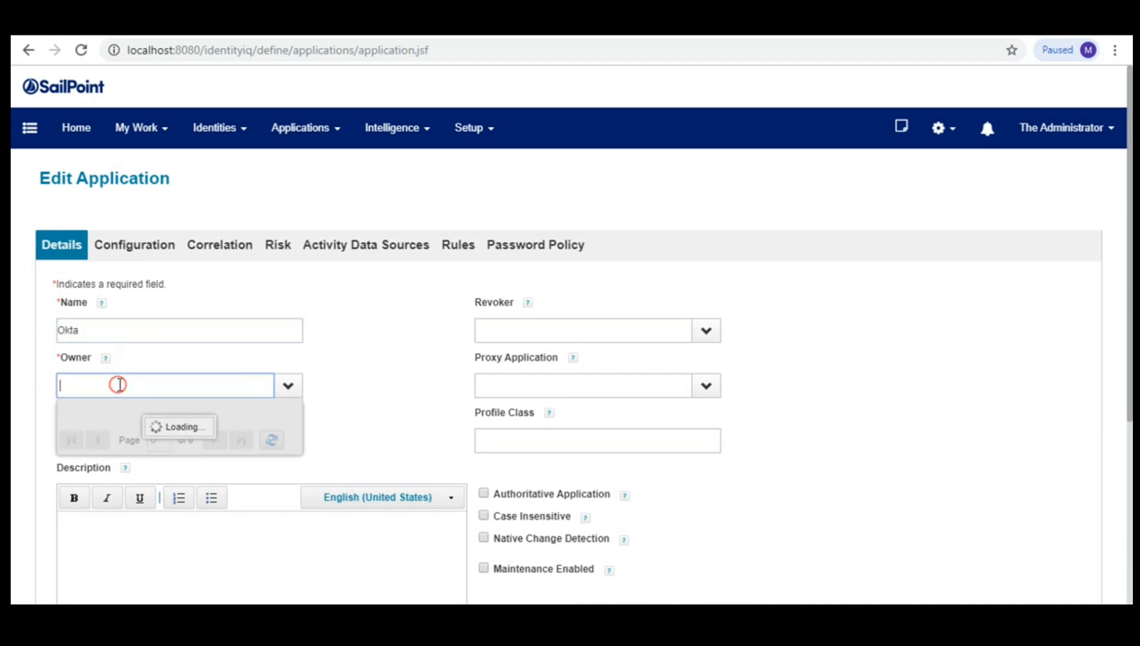
text(sp)
key(BackSpace)
key(BackSpace)
text(ad)
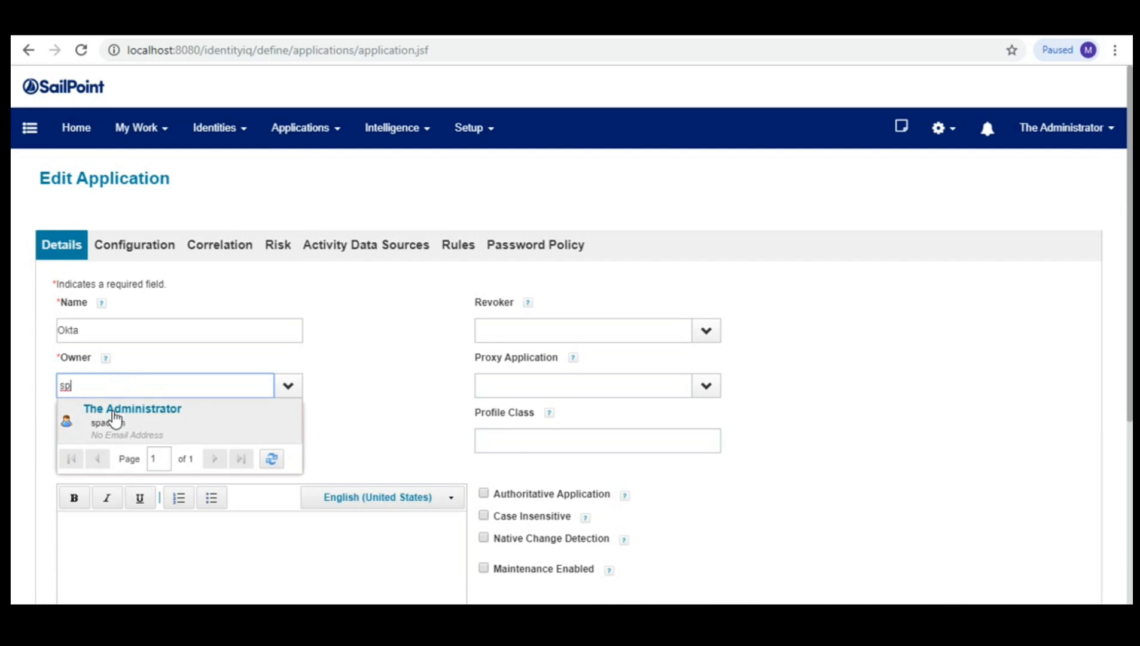
click(114, 419)
click(115, 412)
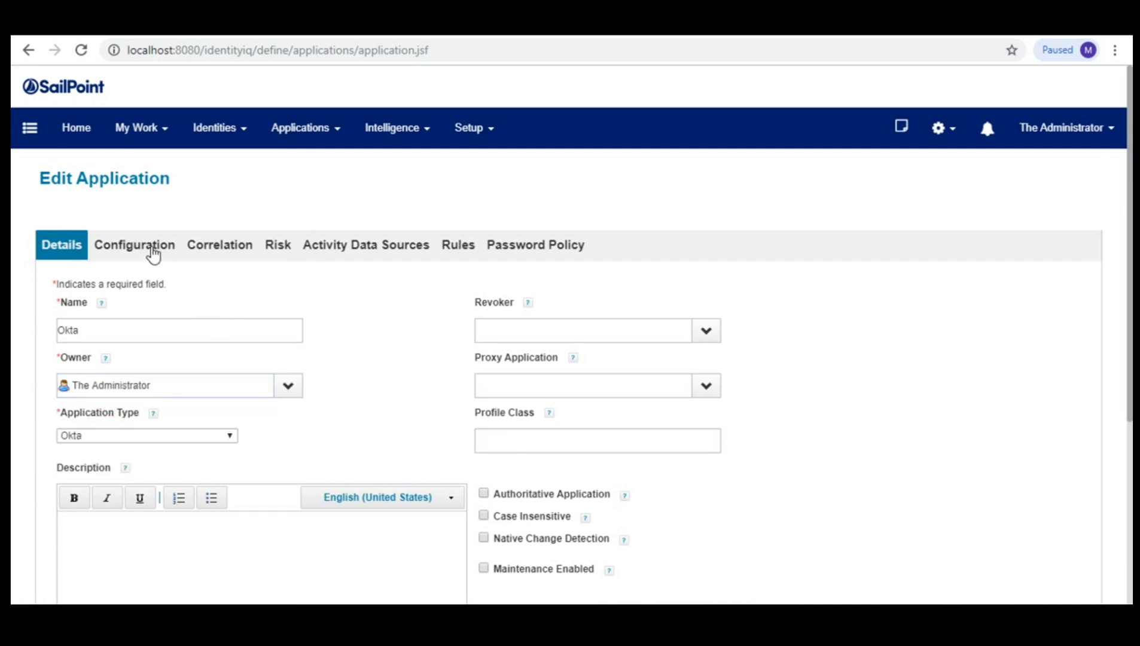
Step: Open the application's connection settings, and switch to the Okta developer console and change it to the Classic UI
click(152, 250)
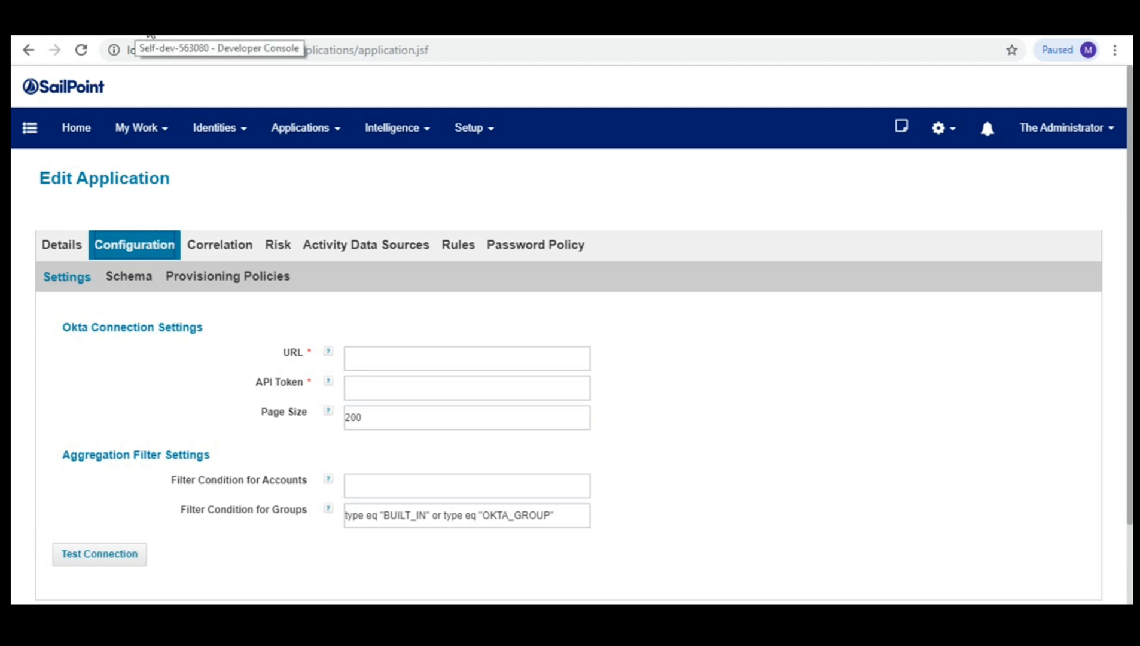
click(149, 34)
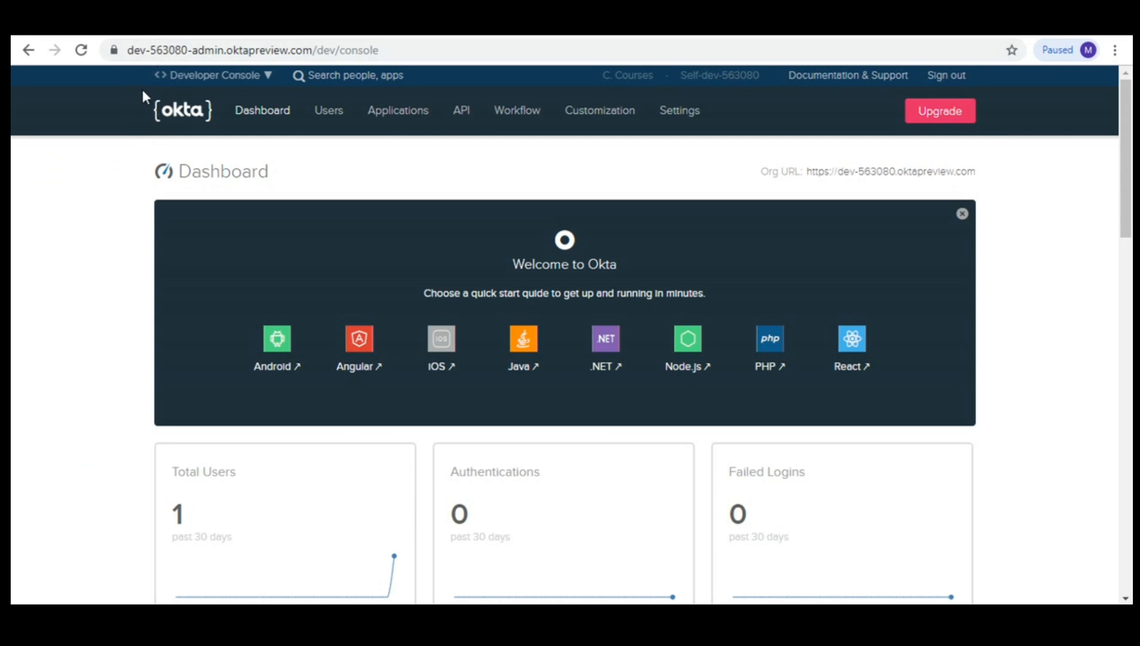
click(216, 77)
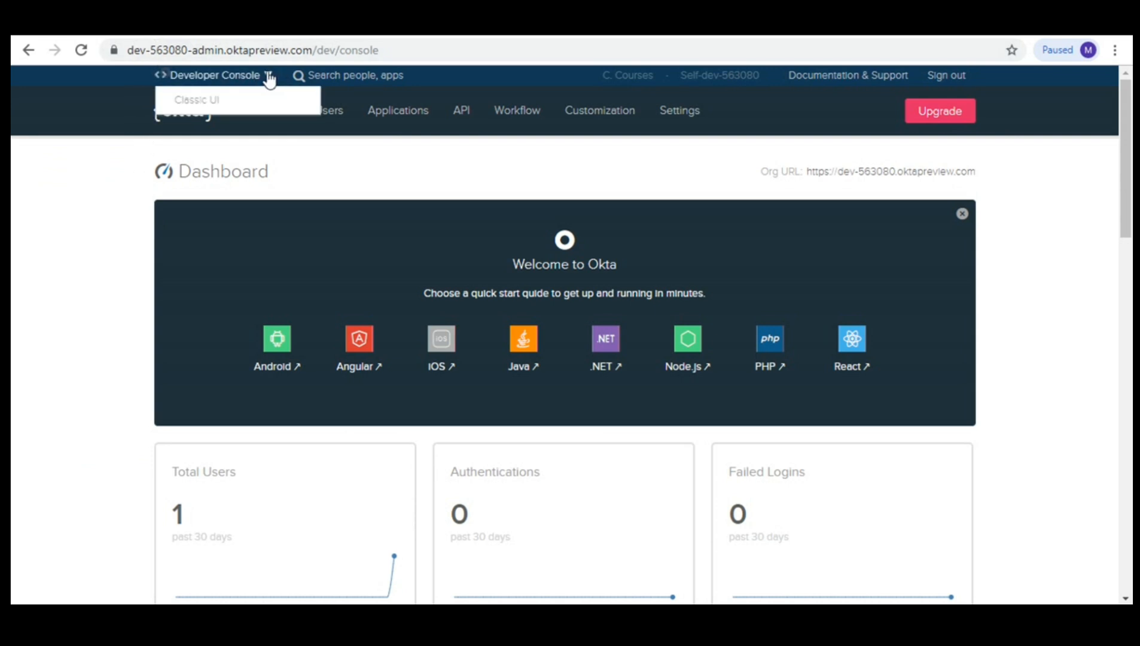
click(216, 107)
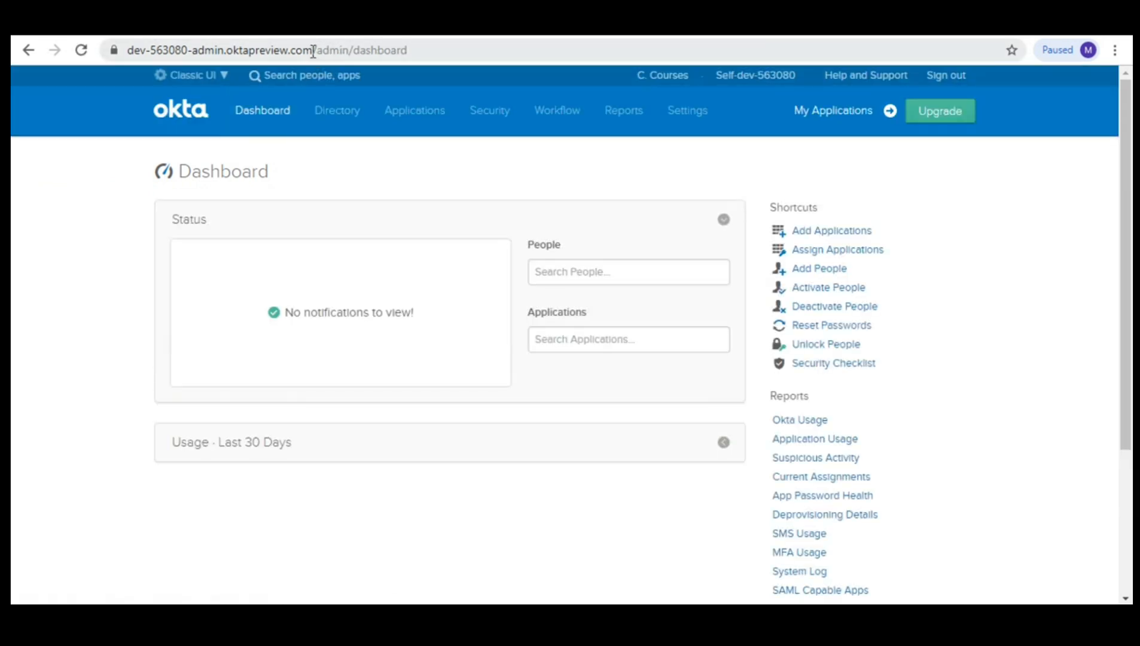
drag(313, 50, 116, 42)
key(ctrl+c)
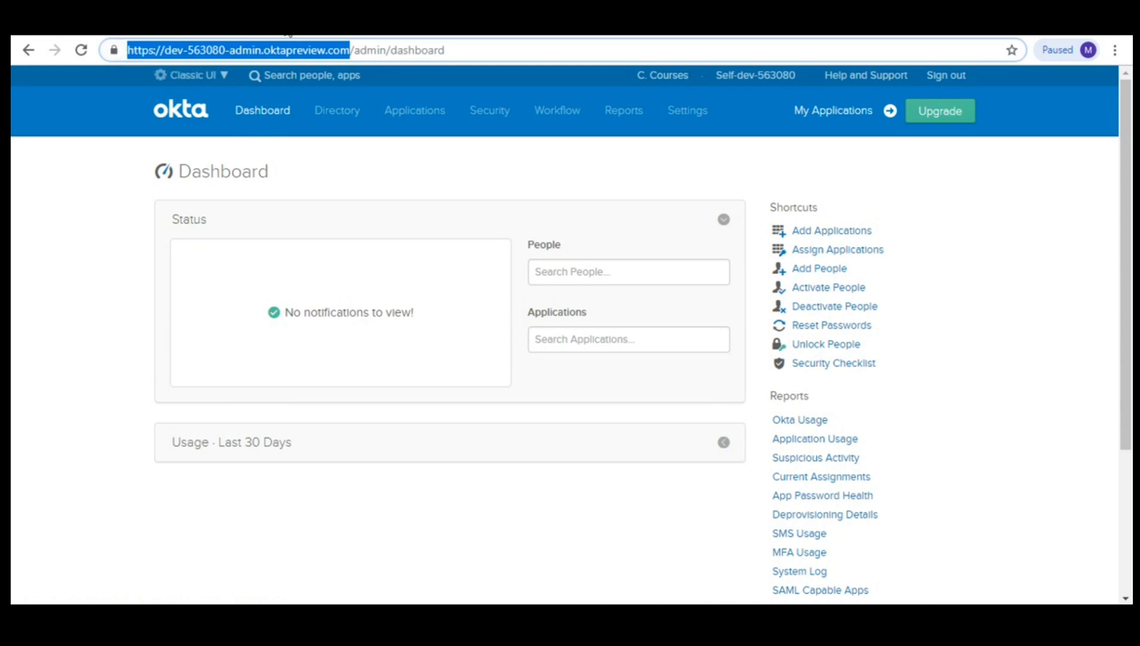
key(alt+Tab)
click(367, 354)
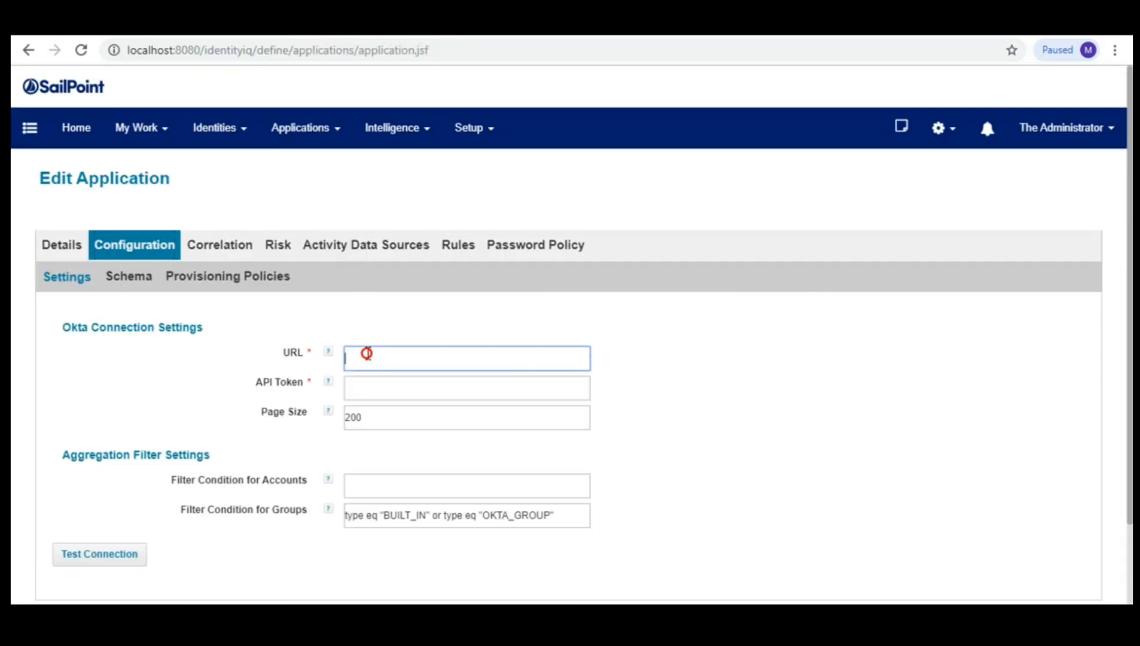
key(ctrl+v)
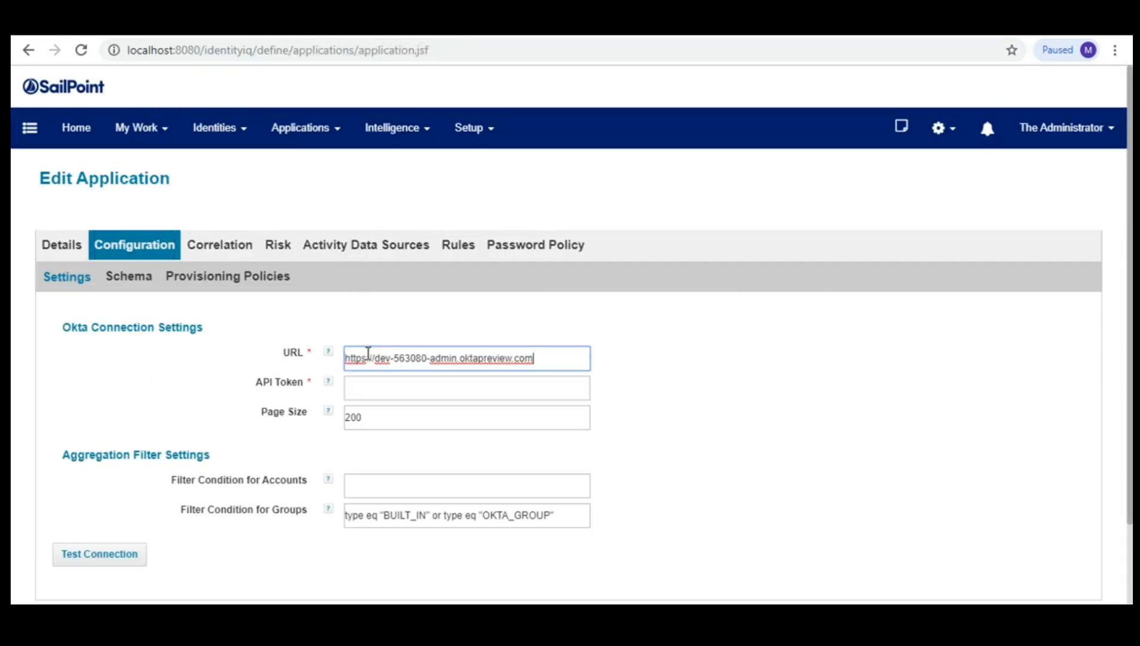
click(465, 333)
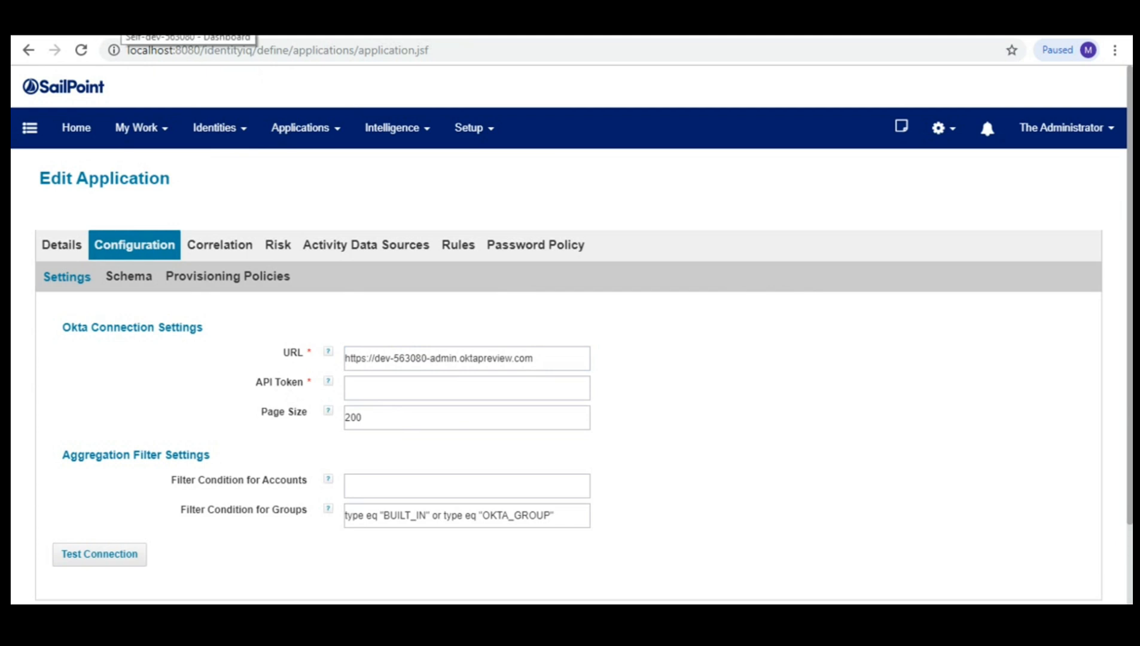
Step: Return to the Okta admin console and open the list of API tokens in its security settings
click(128, 23)
click(76, 170)
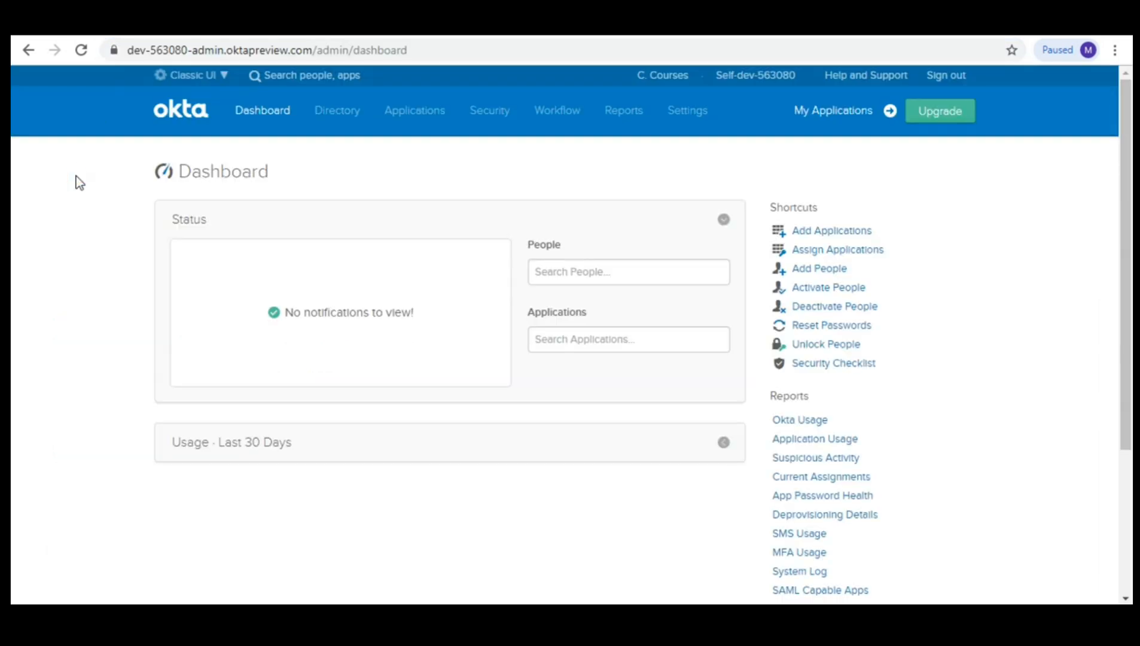
mouse_move(506, 125)
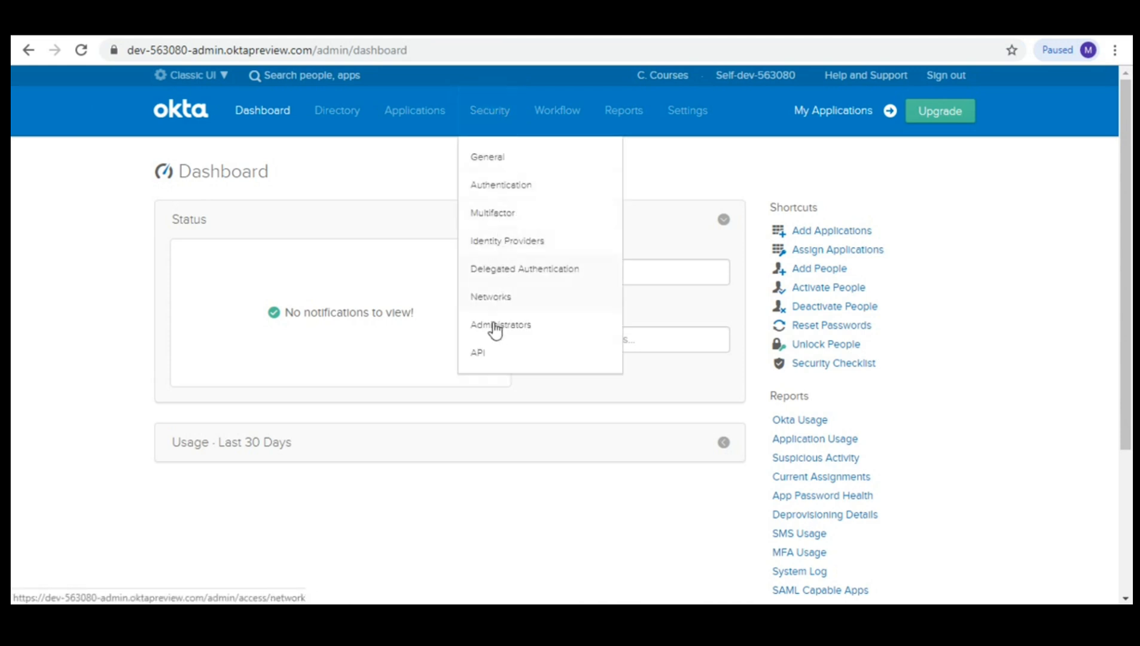
click(490, 354)
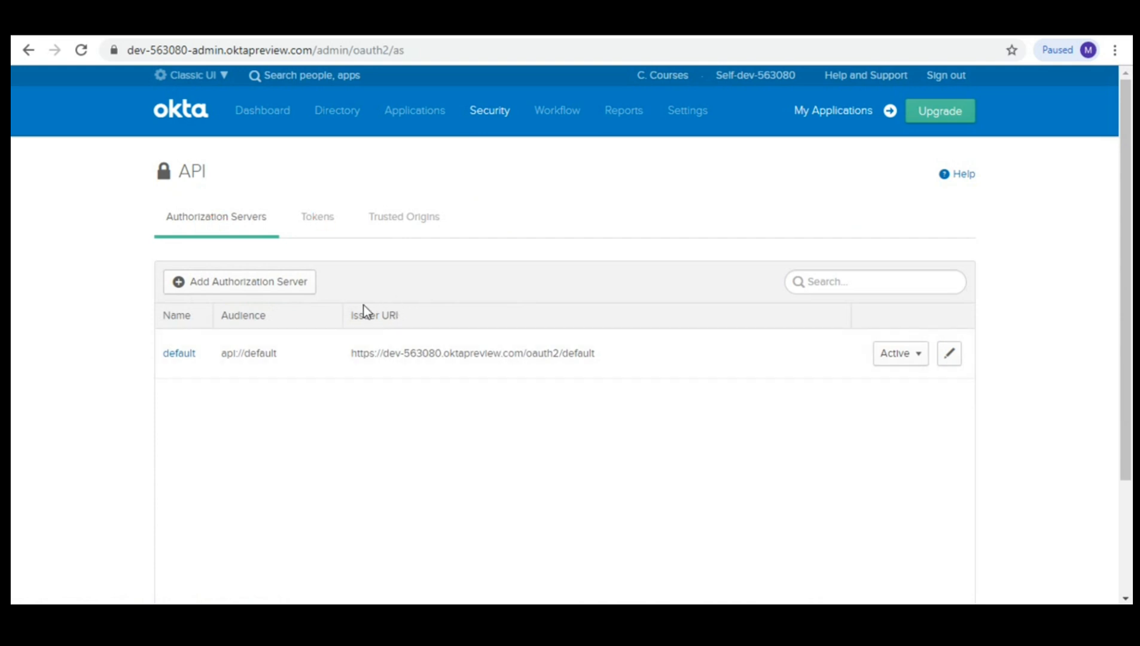
click(324, 226)
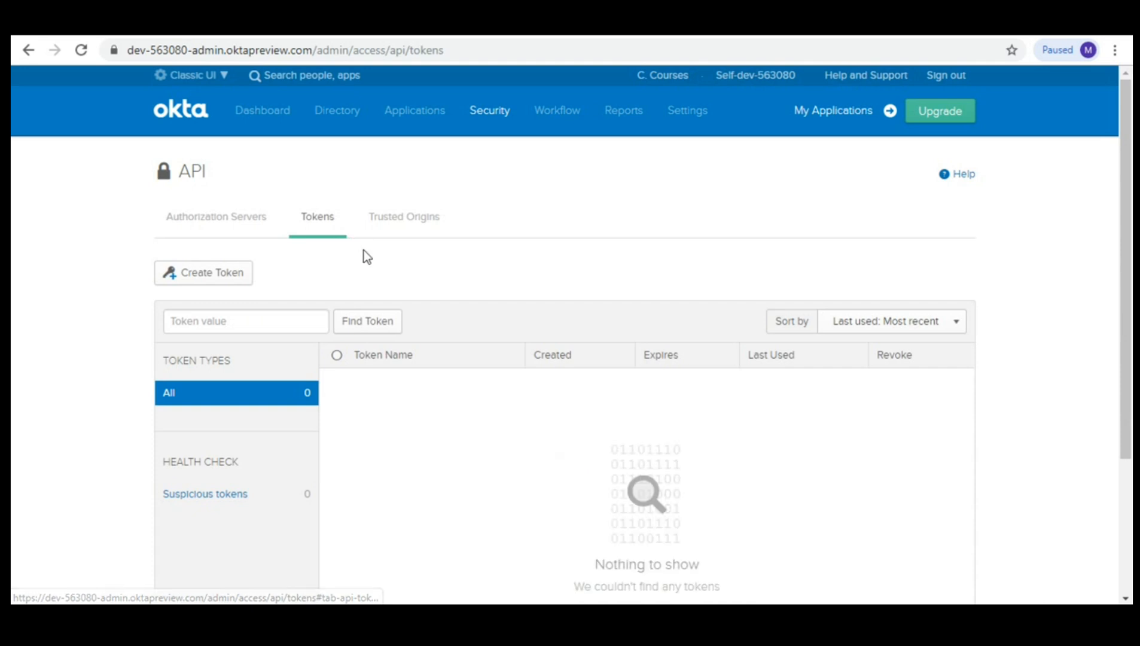
Step: Create an API token named IIQToken and copy its value before closing the token dialog
click(240, 275)
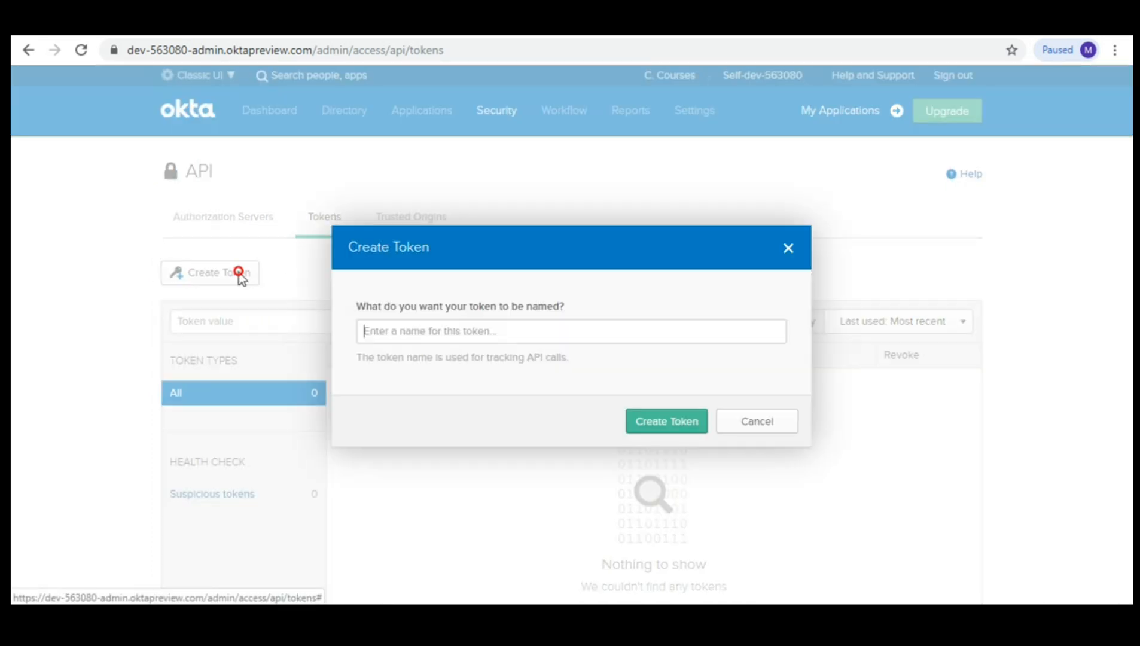
click(379, 329)
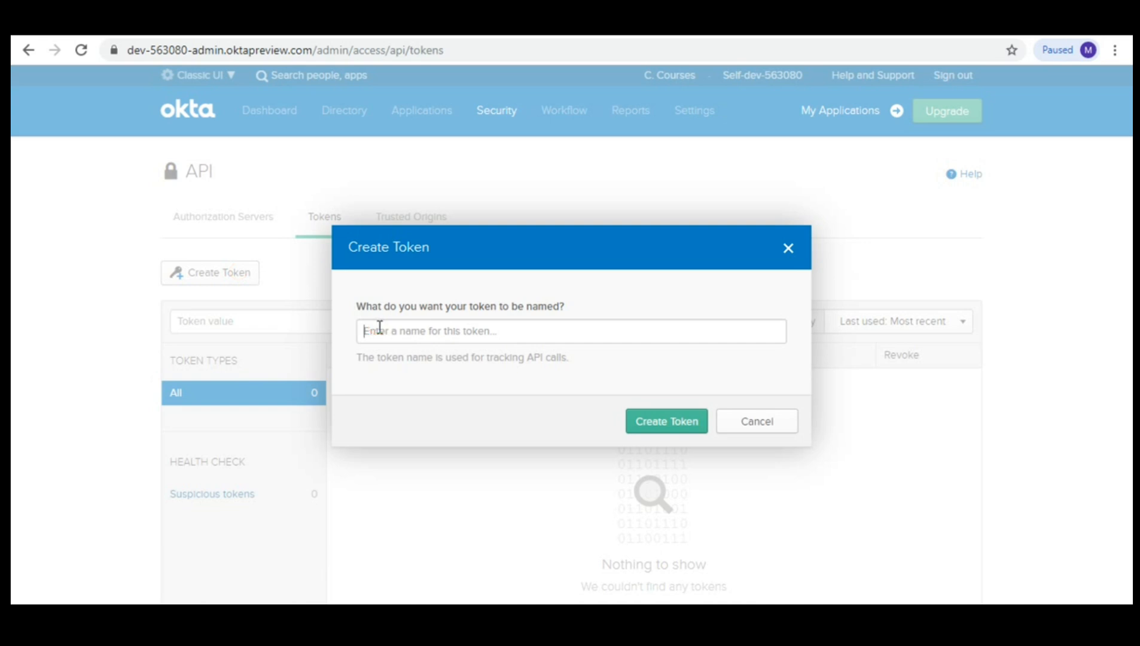
text(IIQToken)
click(671, 435)
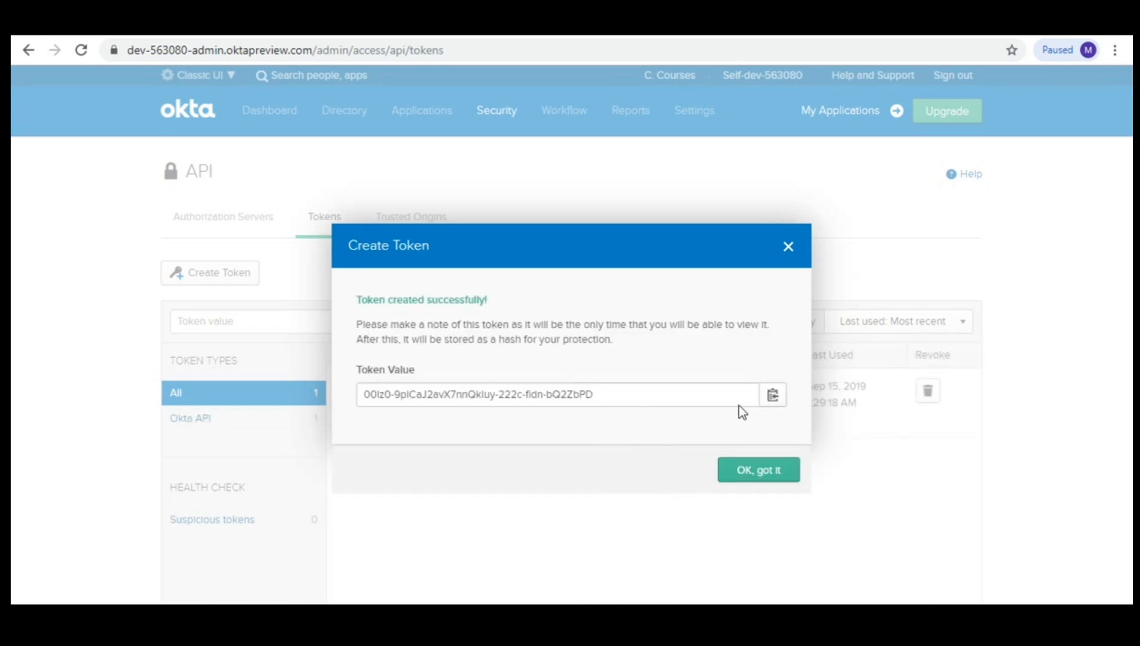
click(773, 397)
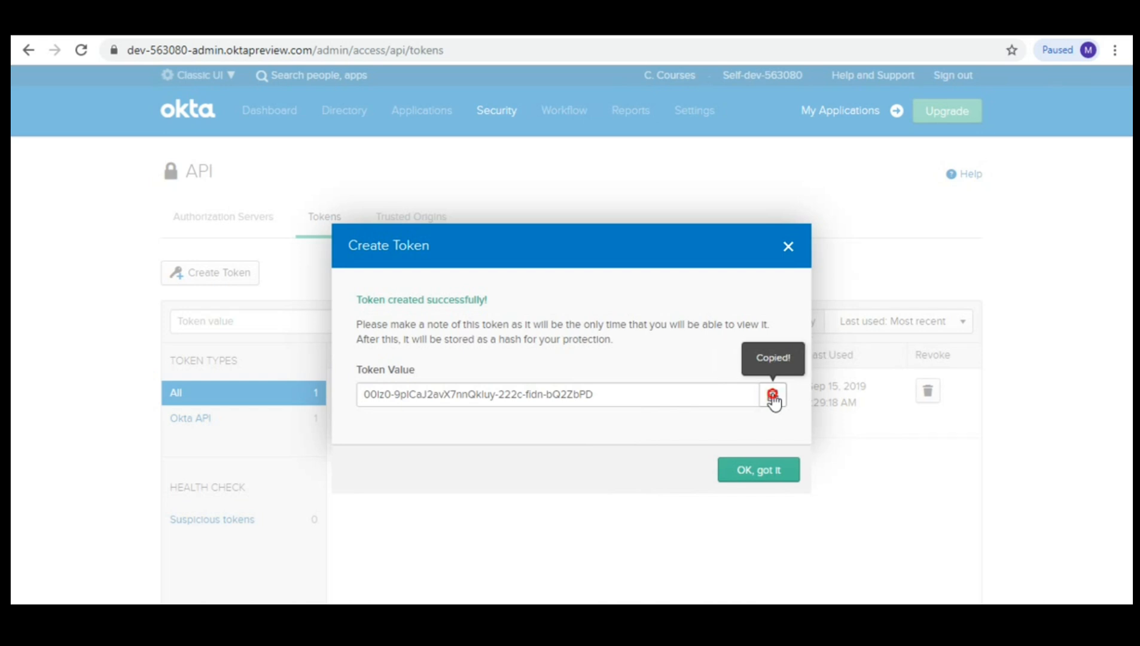
click(753, 473)
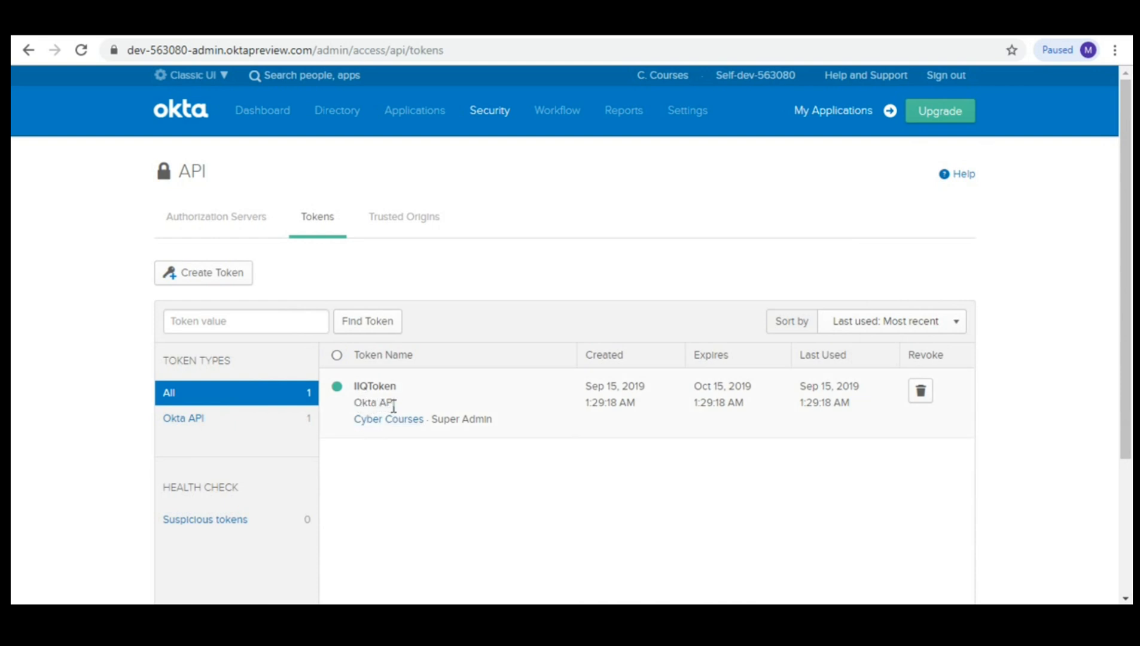
Step: Paste the API token into the SailPoint application's Okta connection settings and test the connection
click(326, 35)
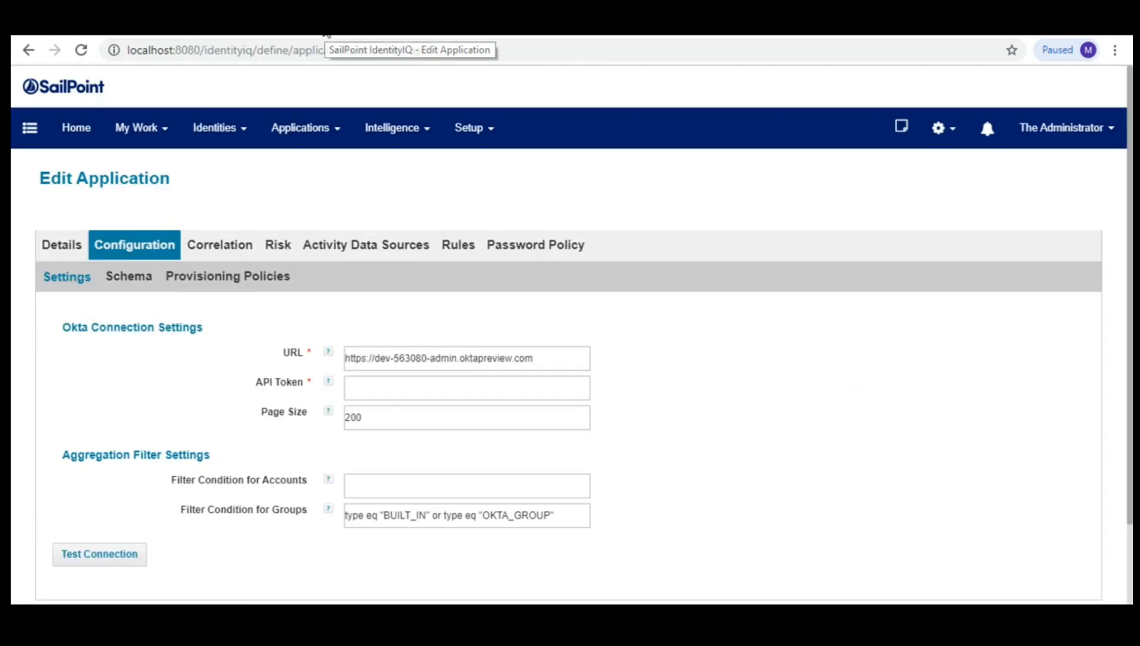
click(353, 384)
click(353, 384)
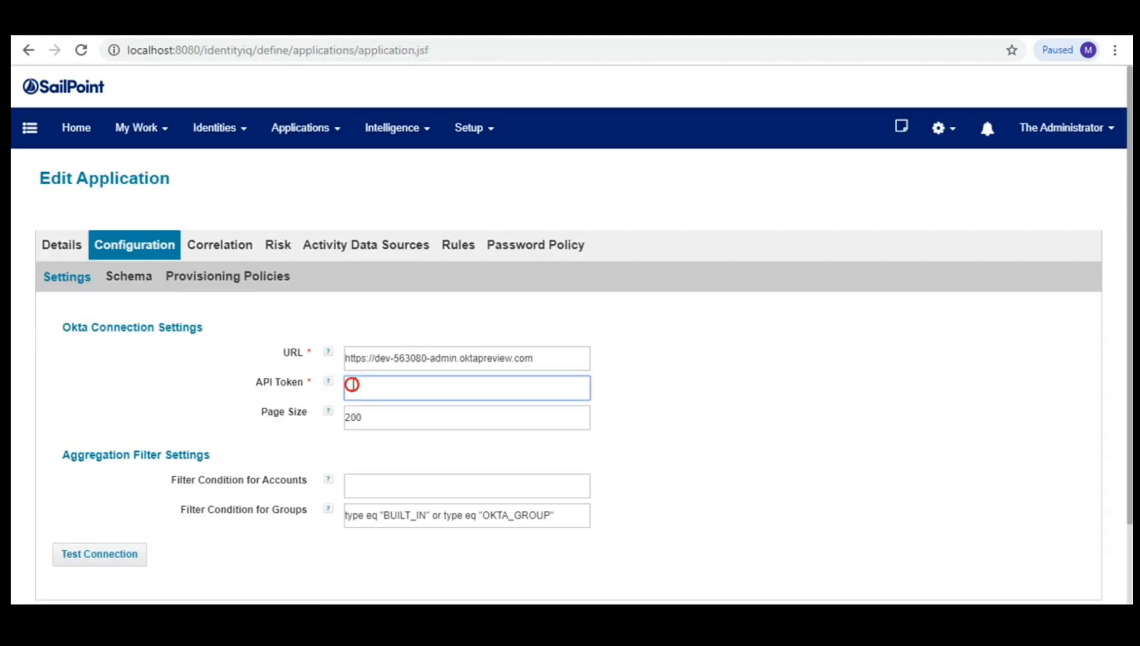
key(ctrl+v)
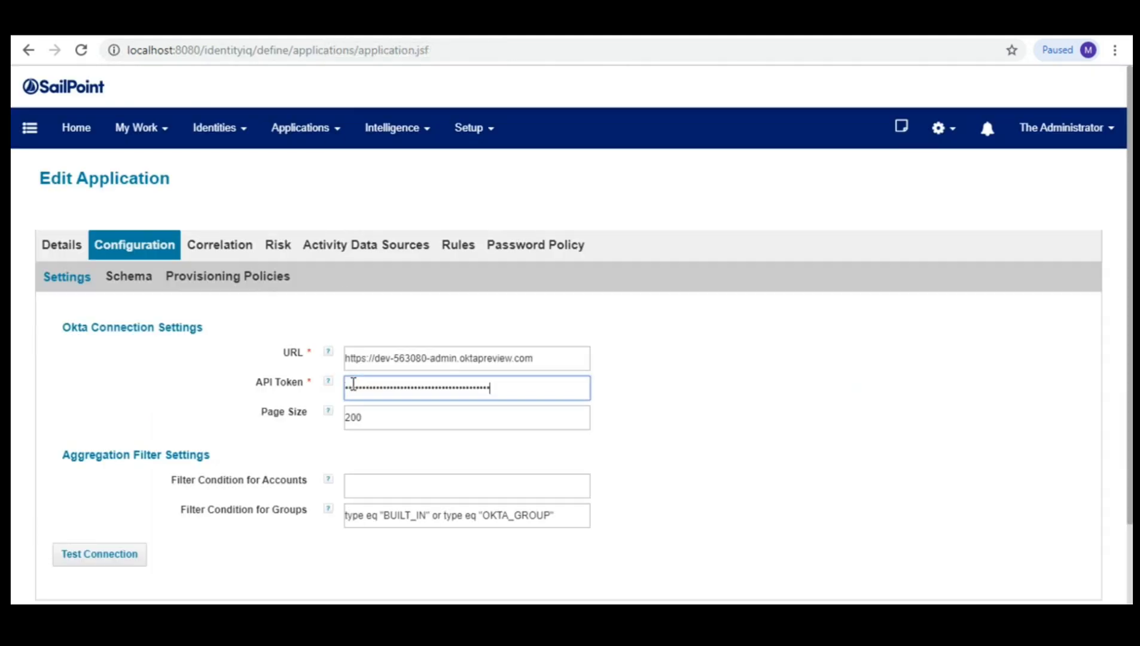
click(661, 389)
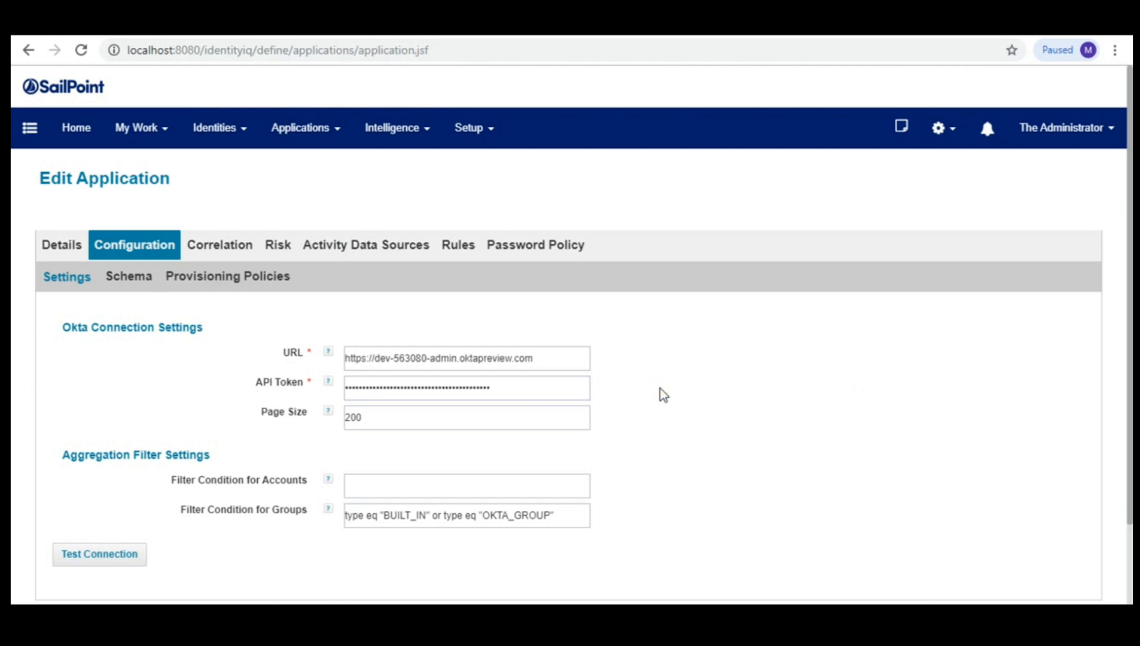
scroll(638, 393, down, 3)
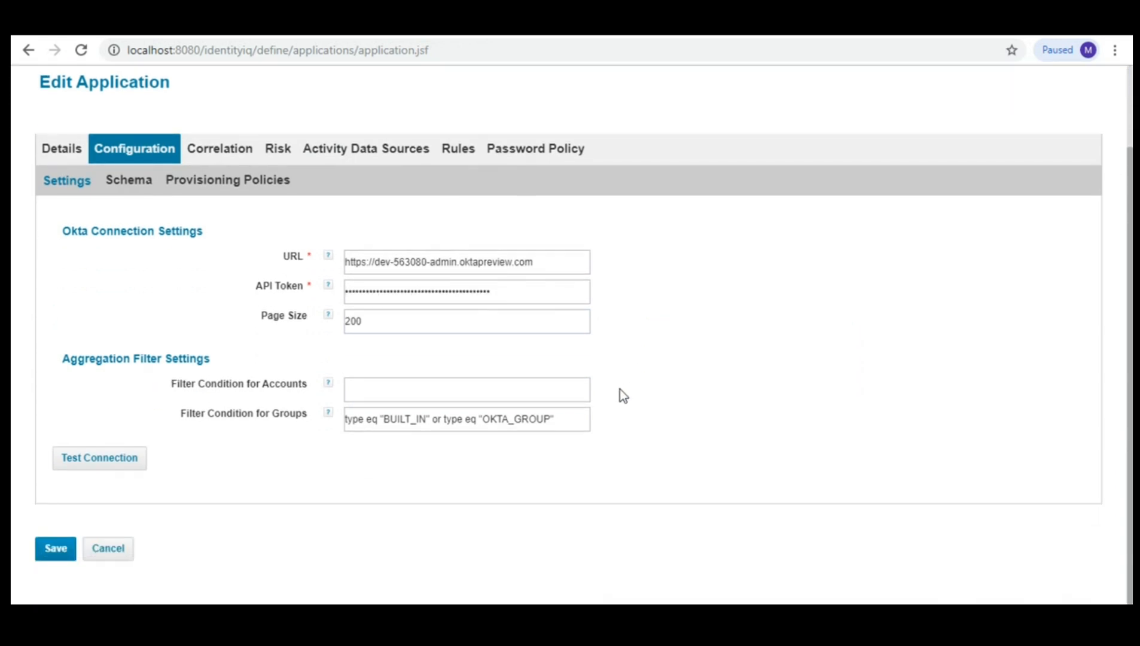
click(131, 459)
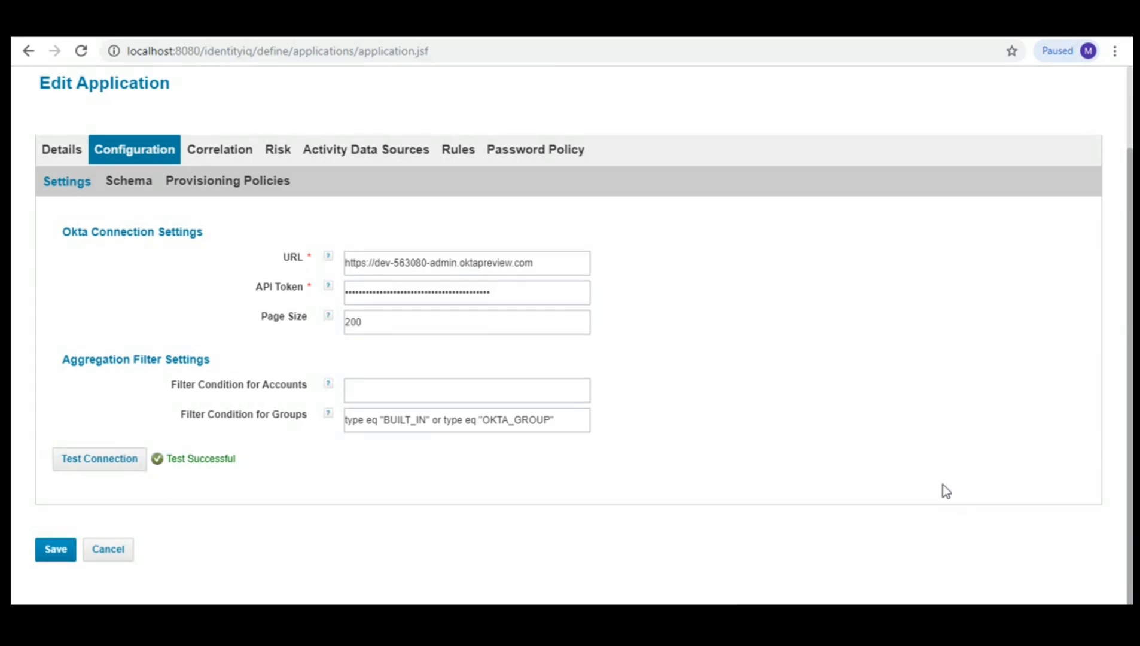
Step: Examine the application's schema and collapse its account, group and application object types
click(125, 180)
scroll(228, 245, down, 3)
scroll(126, 153, up, 3)
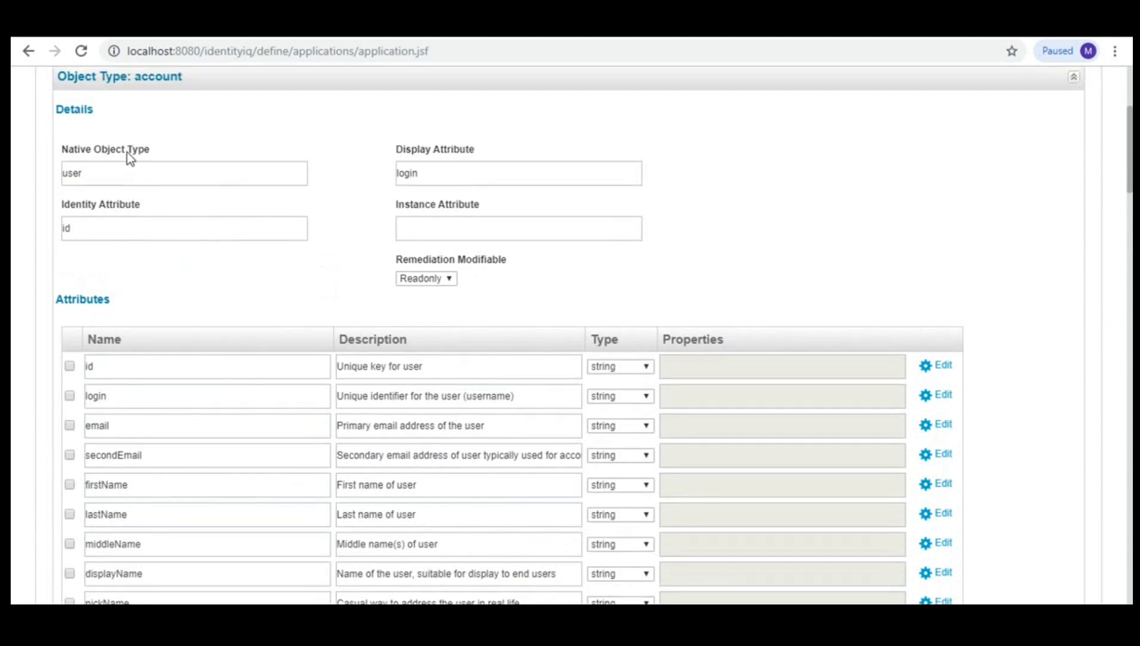
click(112, 226)
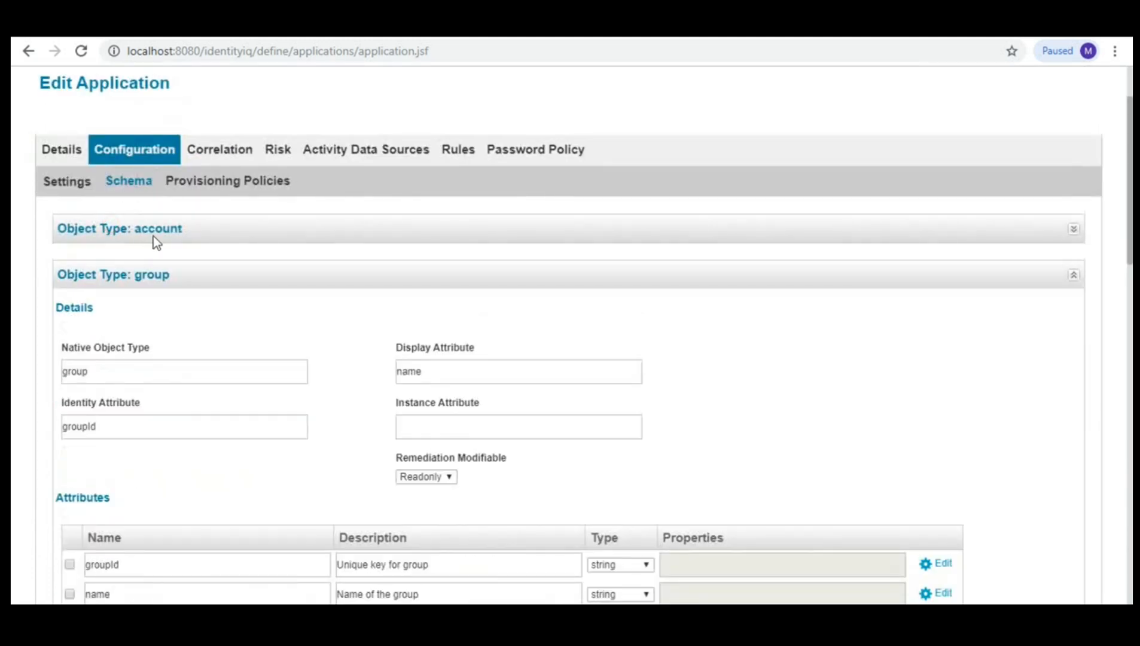
click(142, 278)
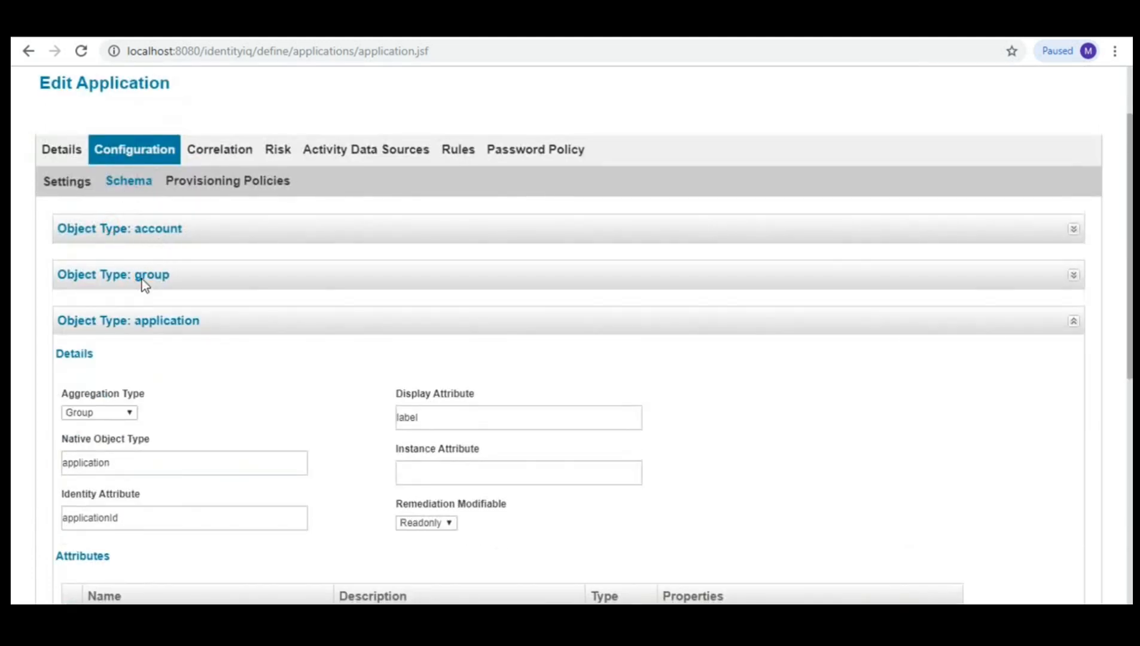
scroll(144, 281, down, 2)
click(154, 242)
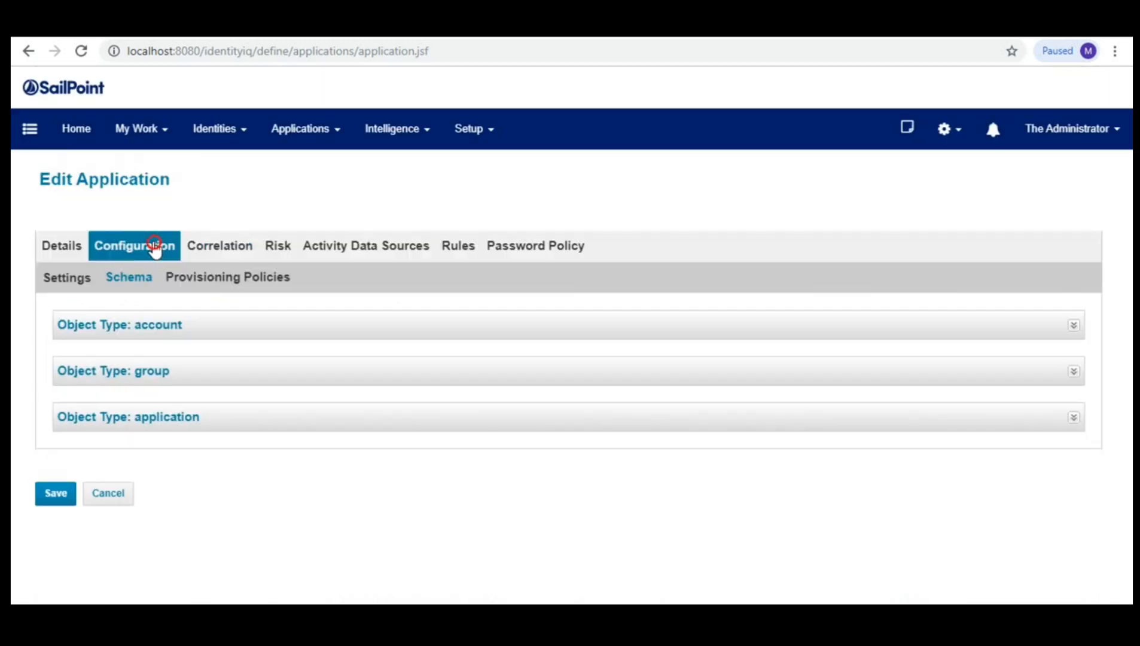
Step: Expand the account object type in the schema, review its attributes, and preview the account data from Okta
click(179, 326)
scroll(182, 327, down, 3)
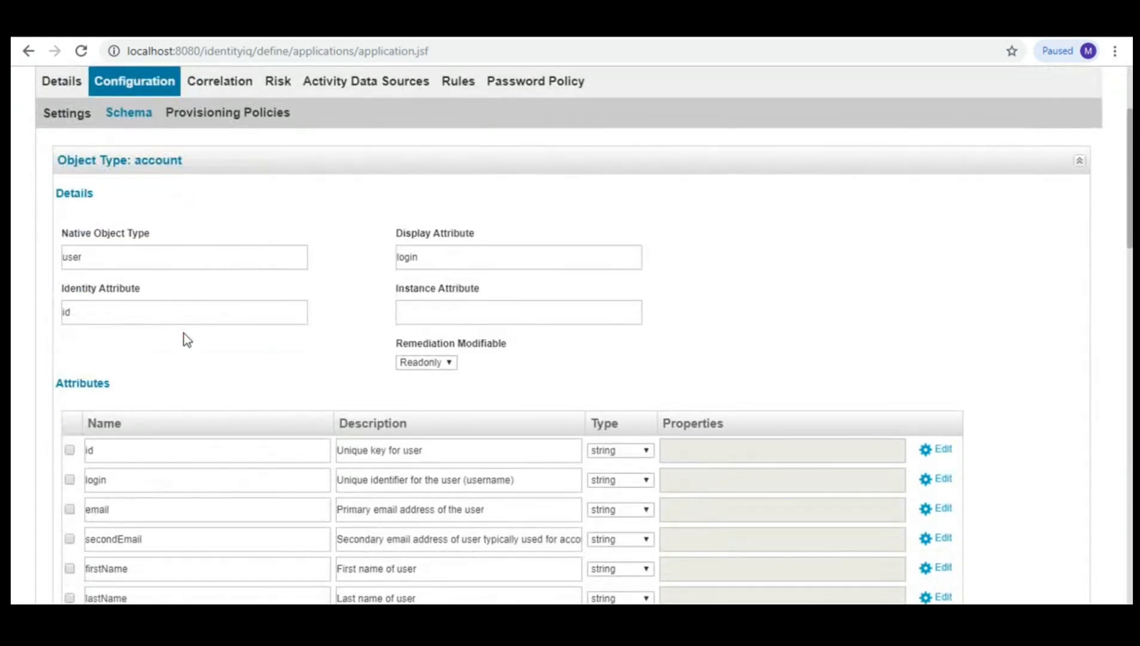
scroll(193, 336, down, 12)
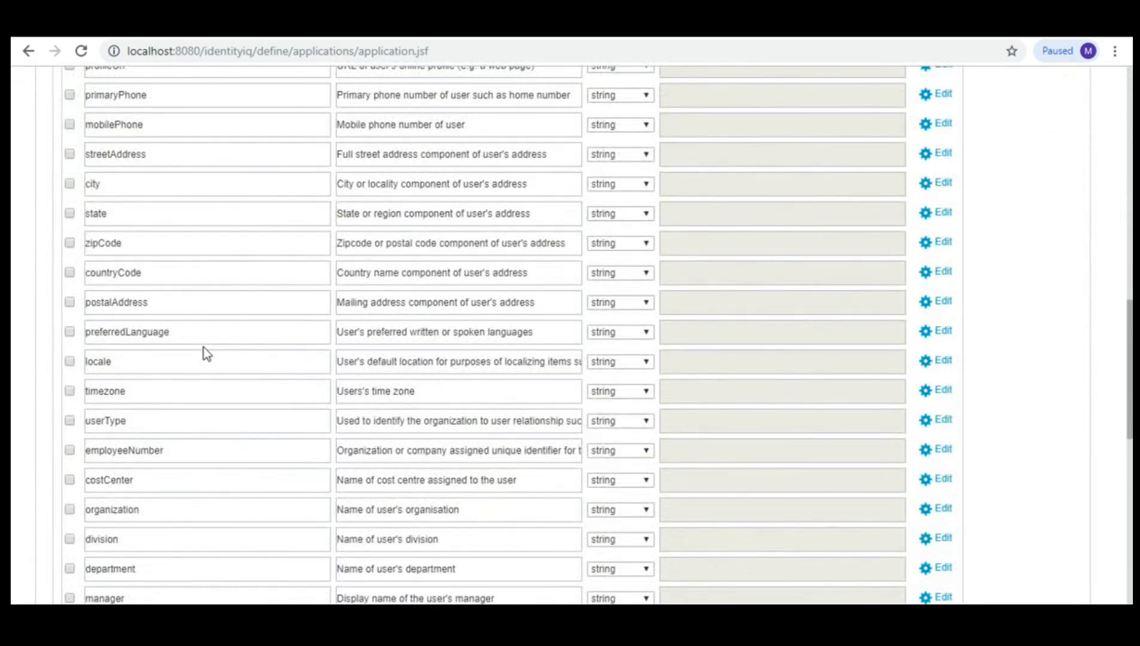
scroll(203, 347, down, 11)
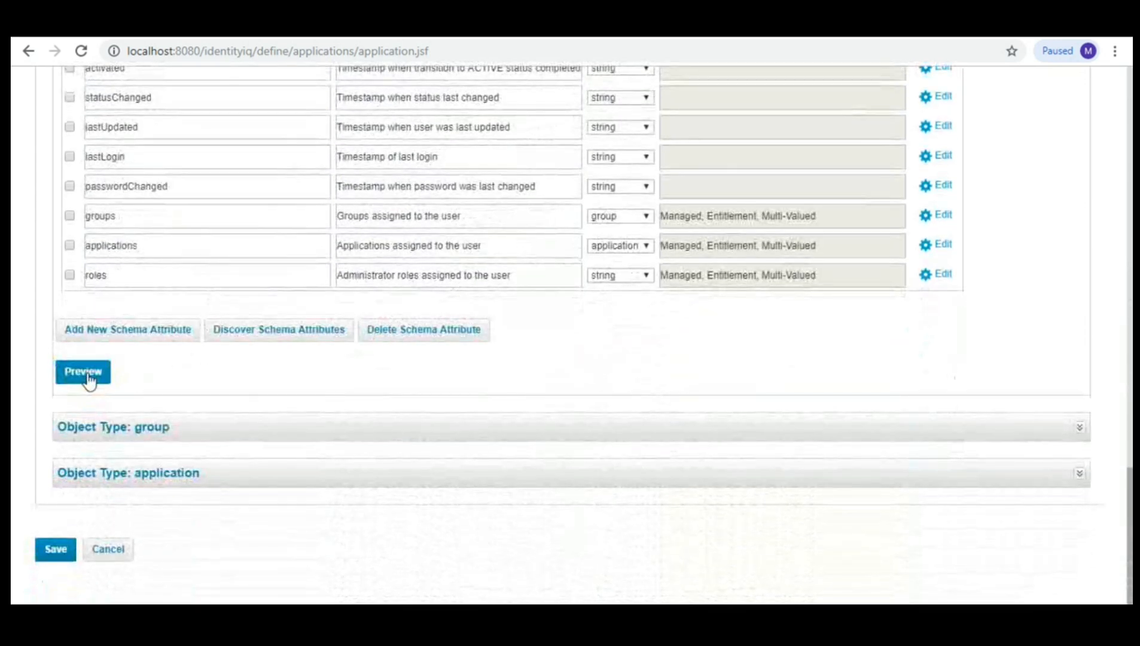
click(89, 381)
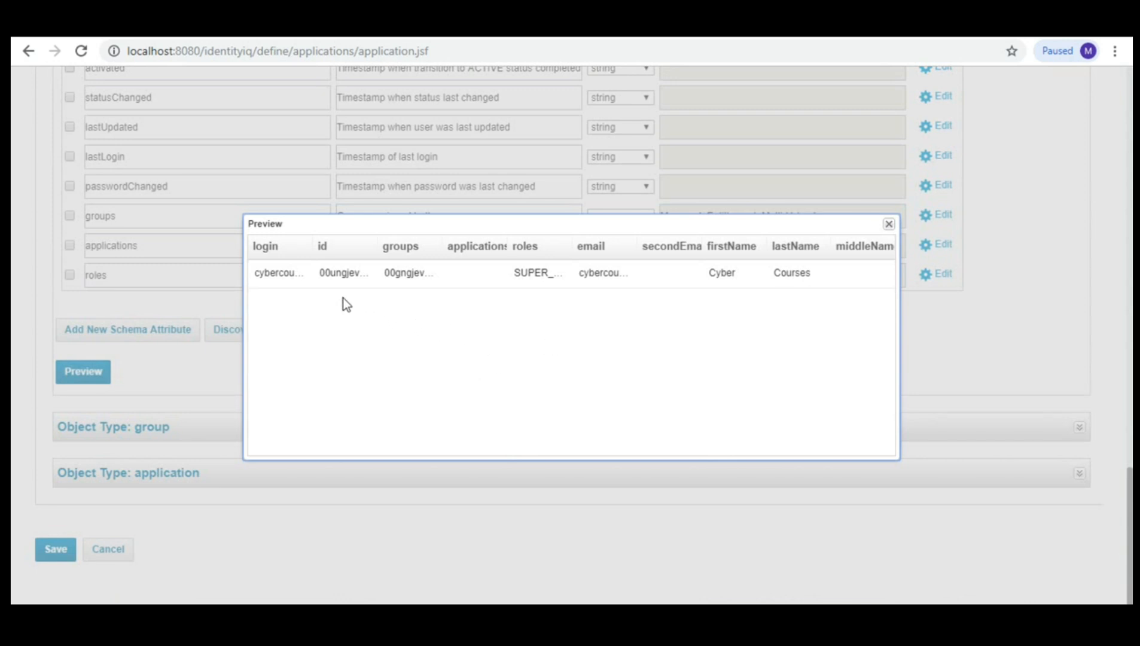
click(889, 225)
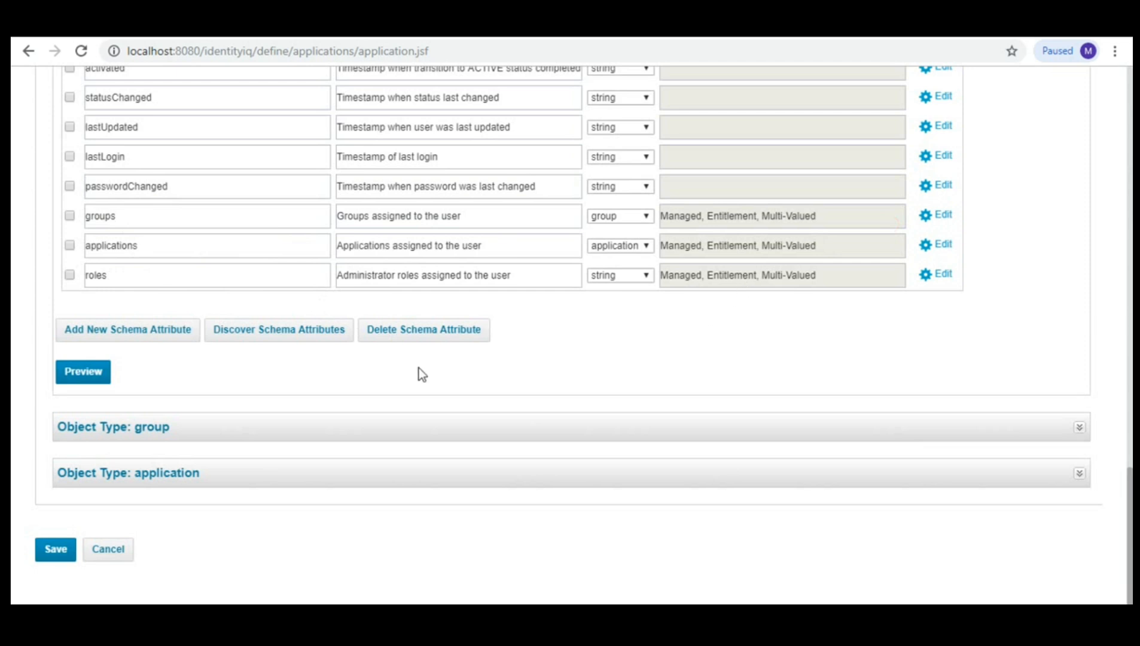
Step: Review the application's provisioning policies, inspecting the Email field's settings in the Create Account policy form and closing it without changes
scroll(419, 368, up, 19)
scroll(419, 367, up, 6)
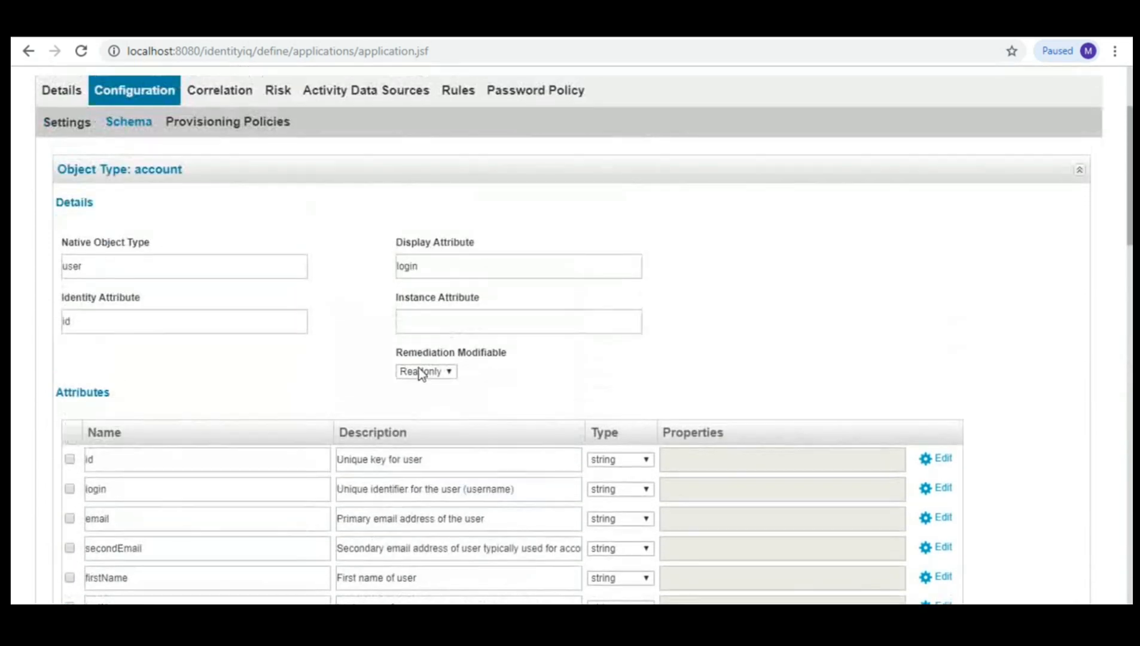
click(247, 287)
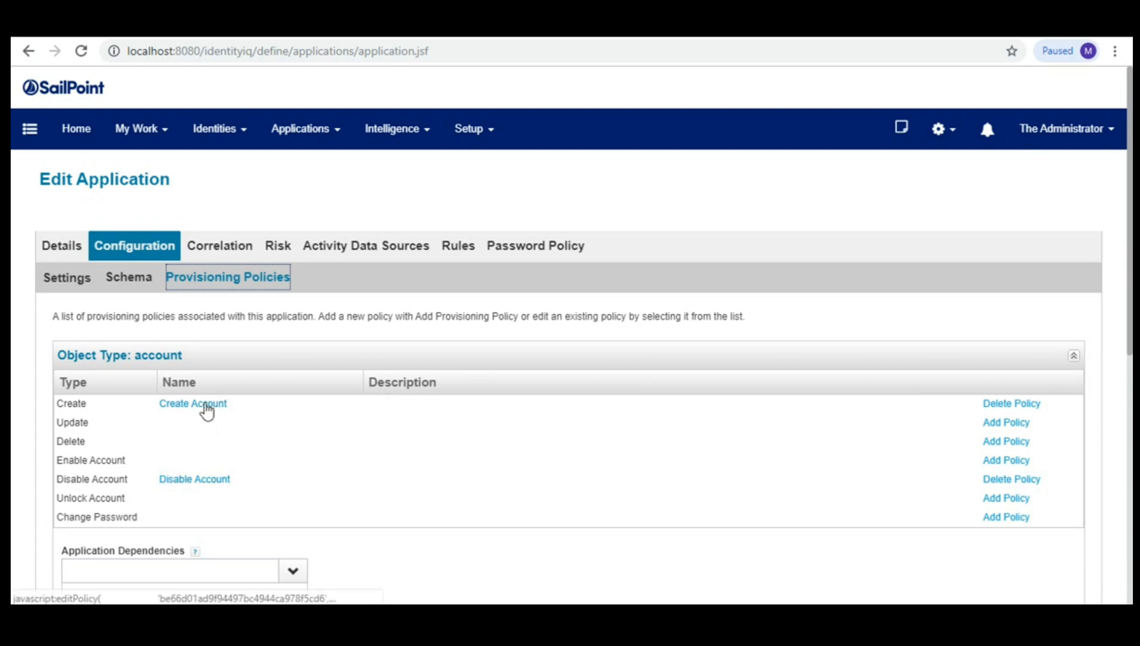
click(211, 408)
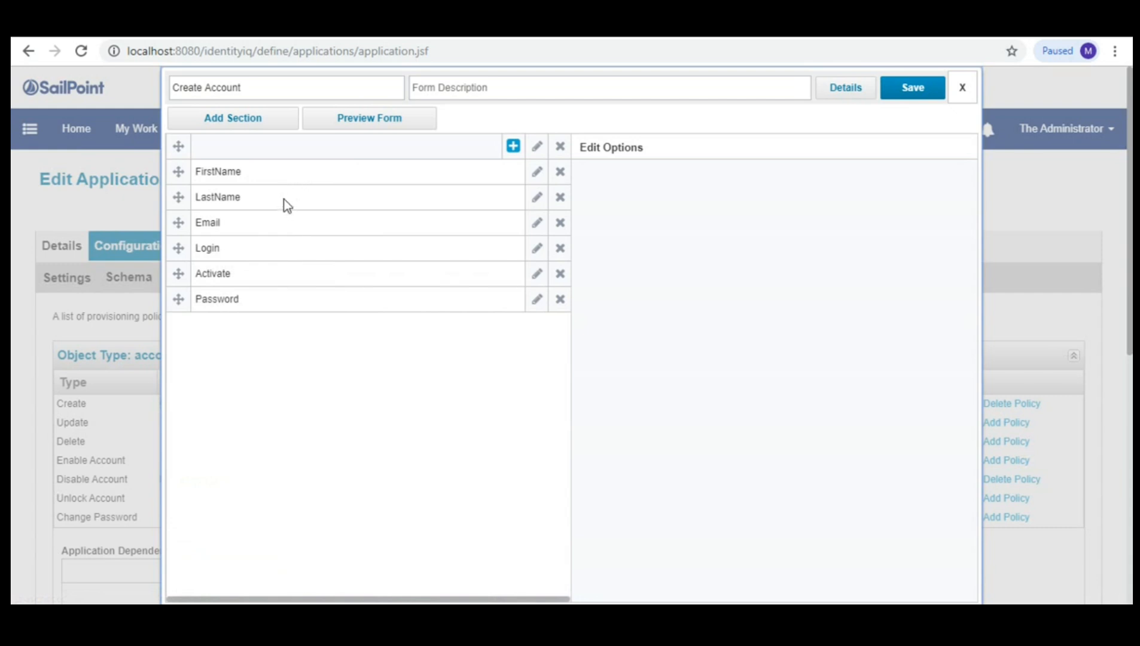
click(537, 222)
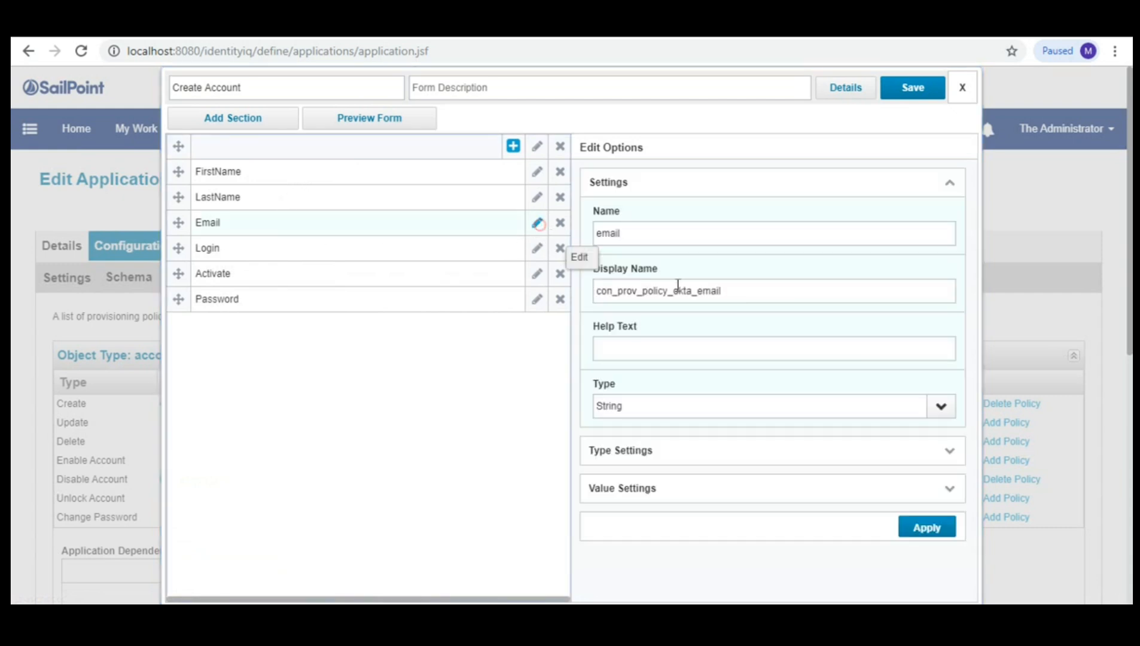
scroll(807, 343, down, 3)
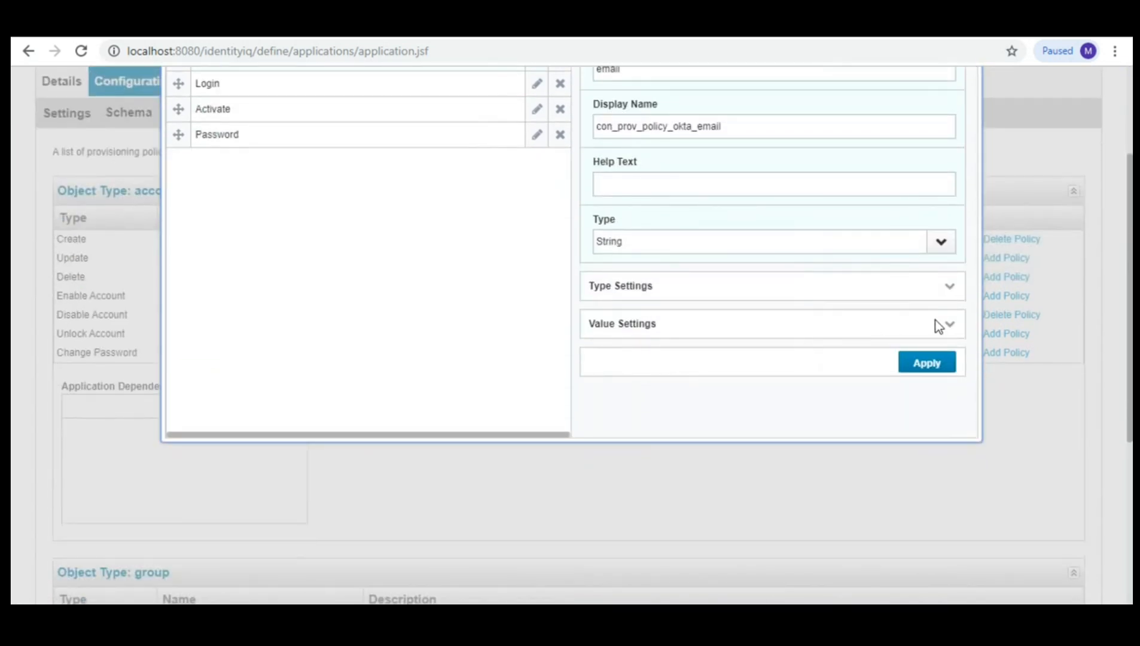
scroll(426, 395, up, 3)
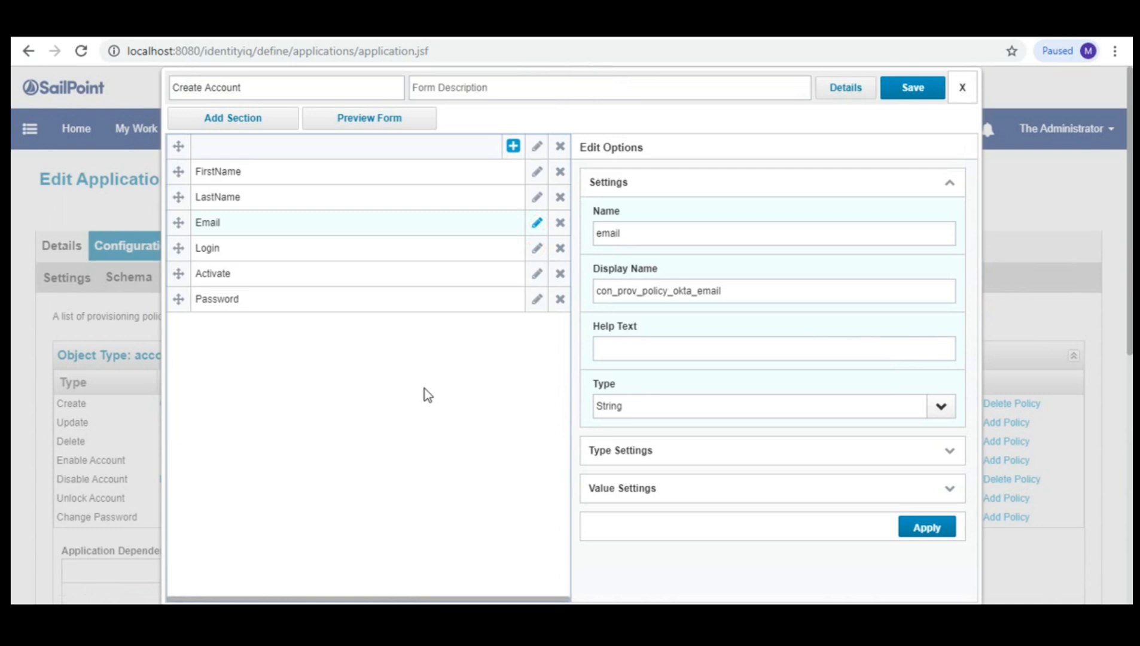
click(964, 99)
scroll(460, 419, down, 4)
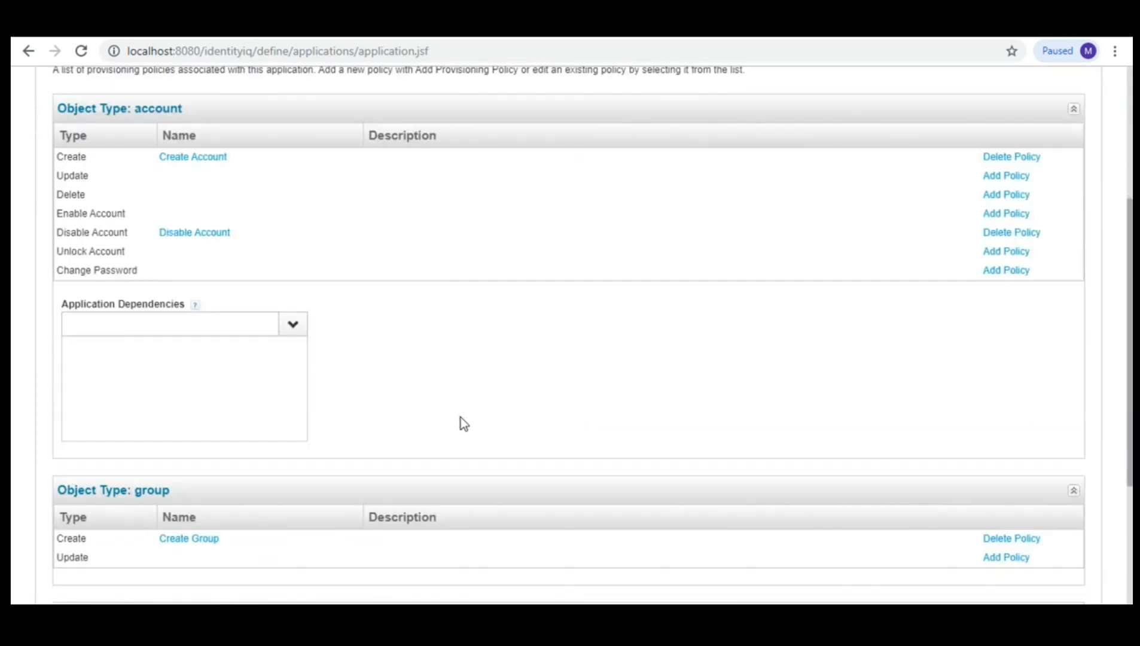
scroll(460, 418, up, 1)
scroll(458, 418, up, 3)
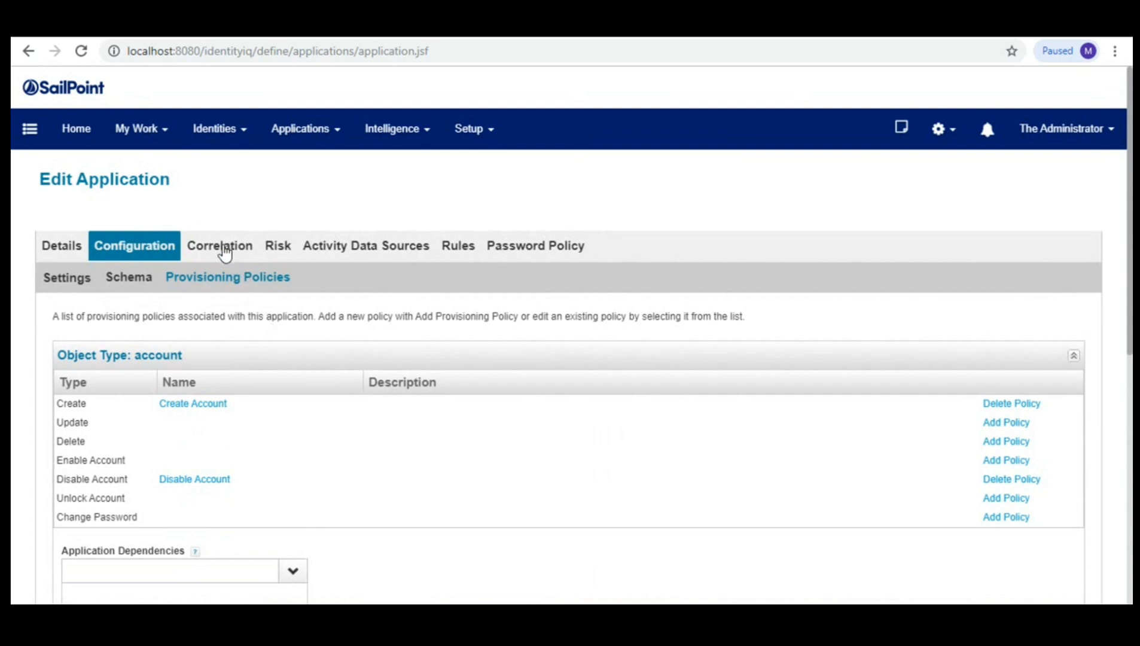
Step: Create a new account correlation configuration named Okta Correlation and proceed to its attribute-based assignments
click(225, 252)
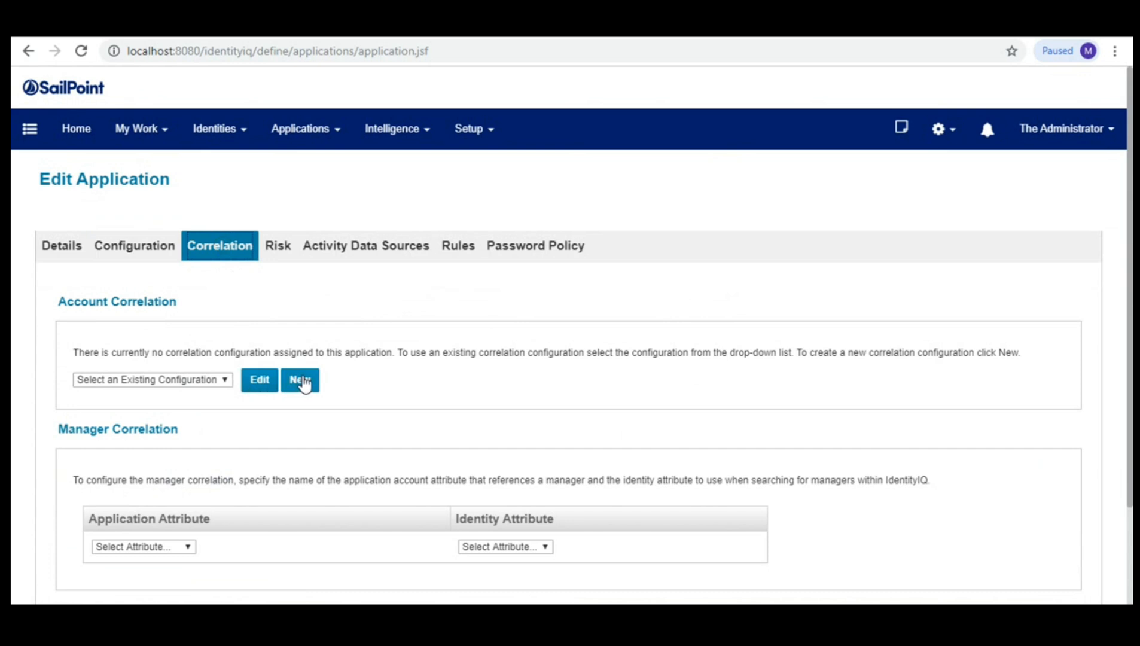
click(303, 382)
scroll(633, 483, down, 3)
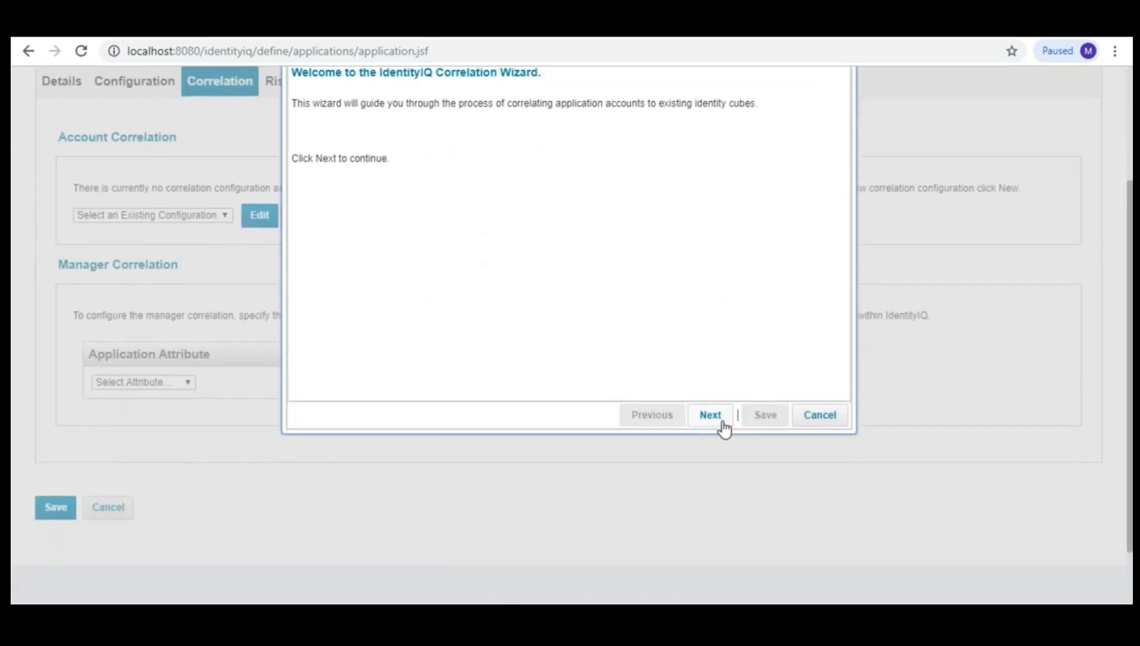
click(721, 418)
click(612, 179)
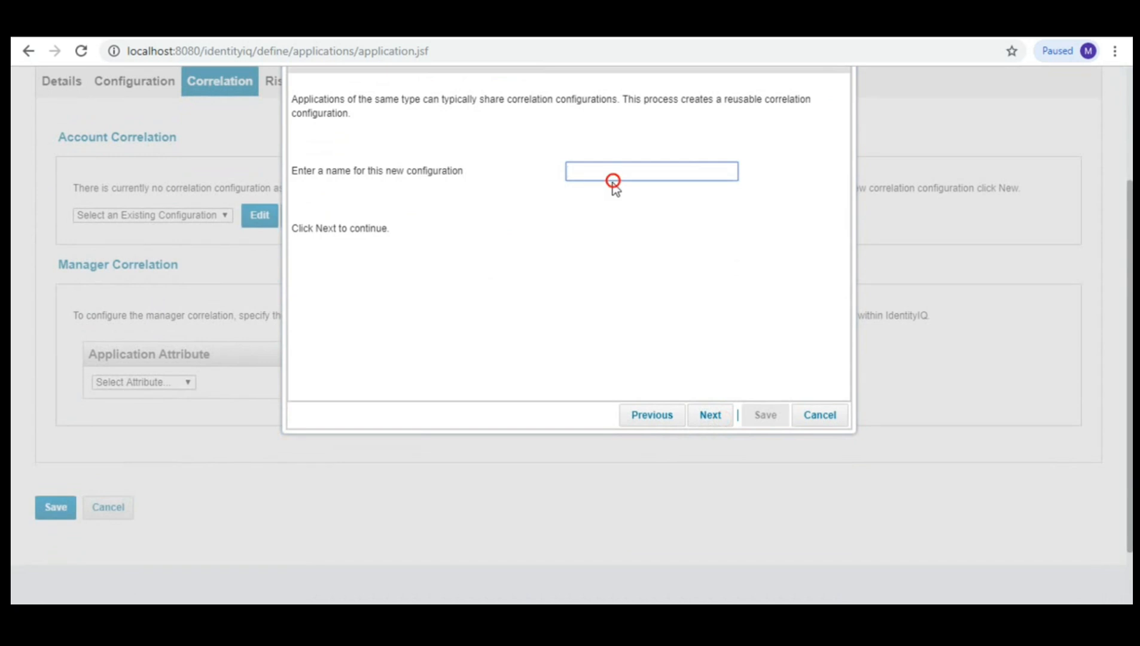
text(Okta Correlation)
click(720, 422)
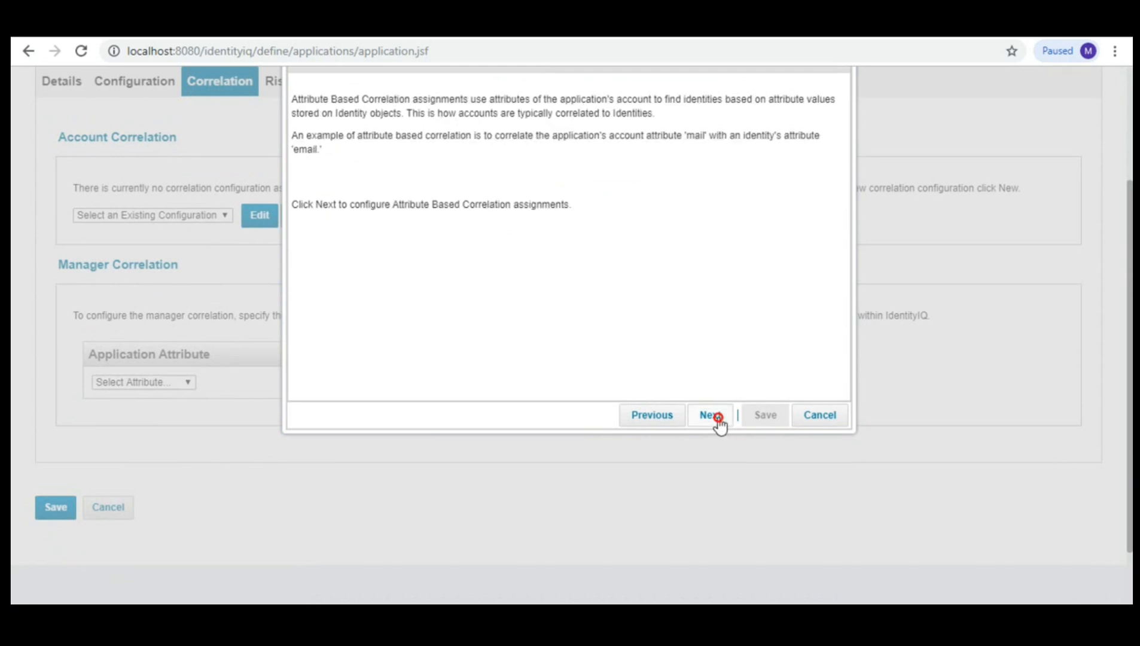
click(710, 415)
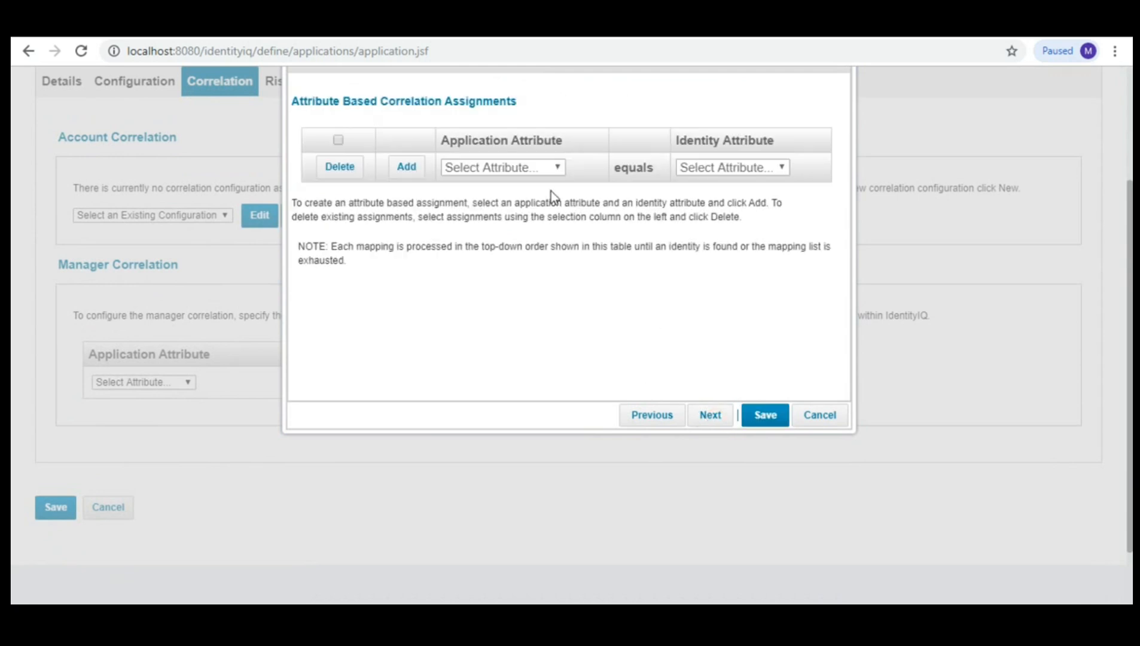
Step: Add an attribute-based assignment matching the application attribute email to the corresponding identity attribute, and save the correlation configuration
click(551, 168)
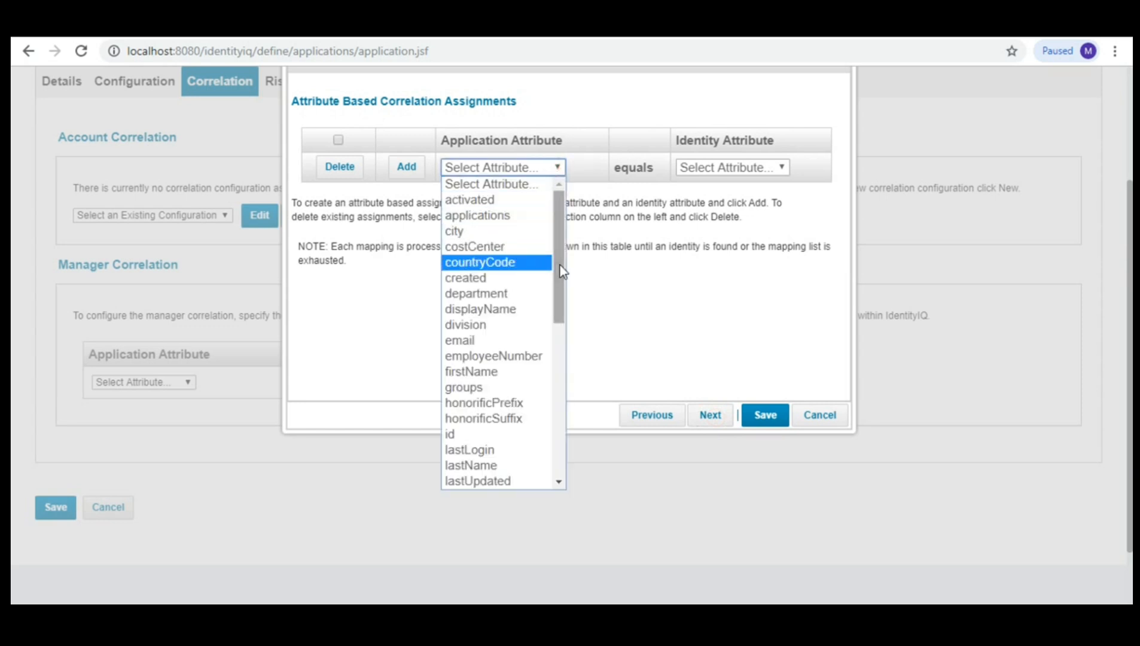
drag(558, 268, 558, 414)
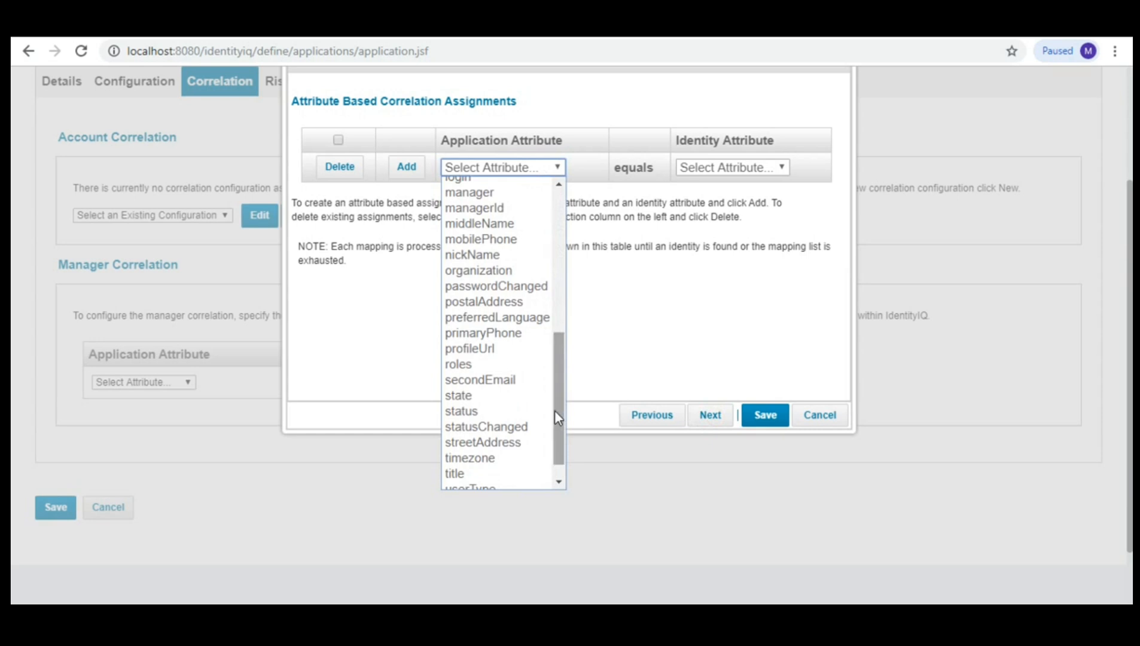
key(e)
scroll(560, 287, up, 1)
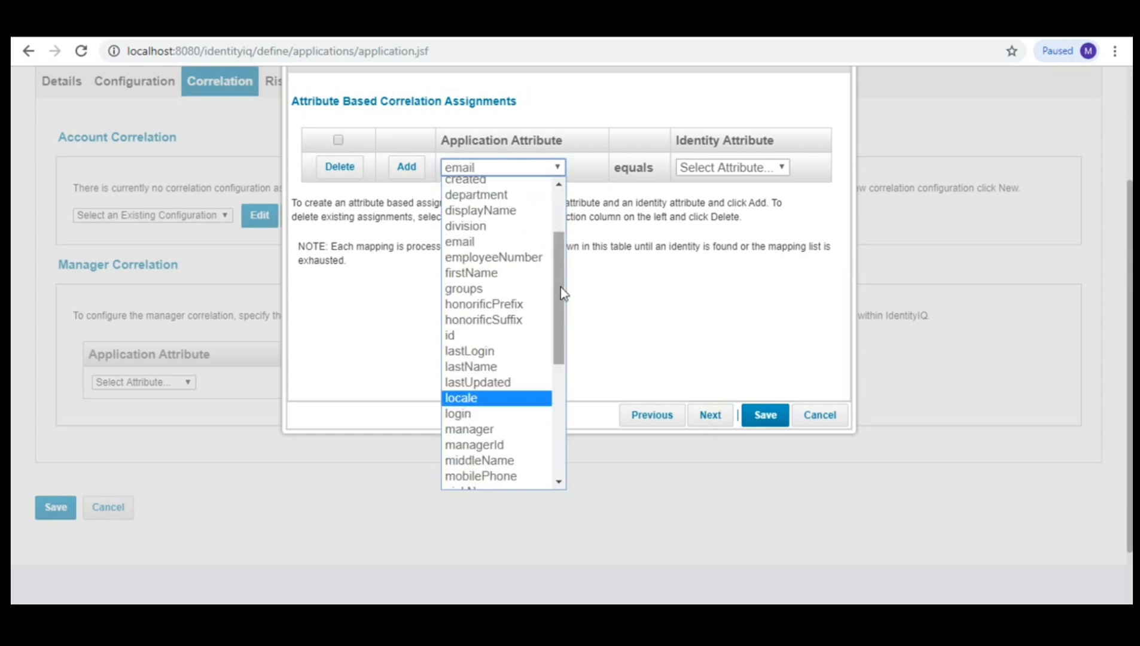
click(484, 242)
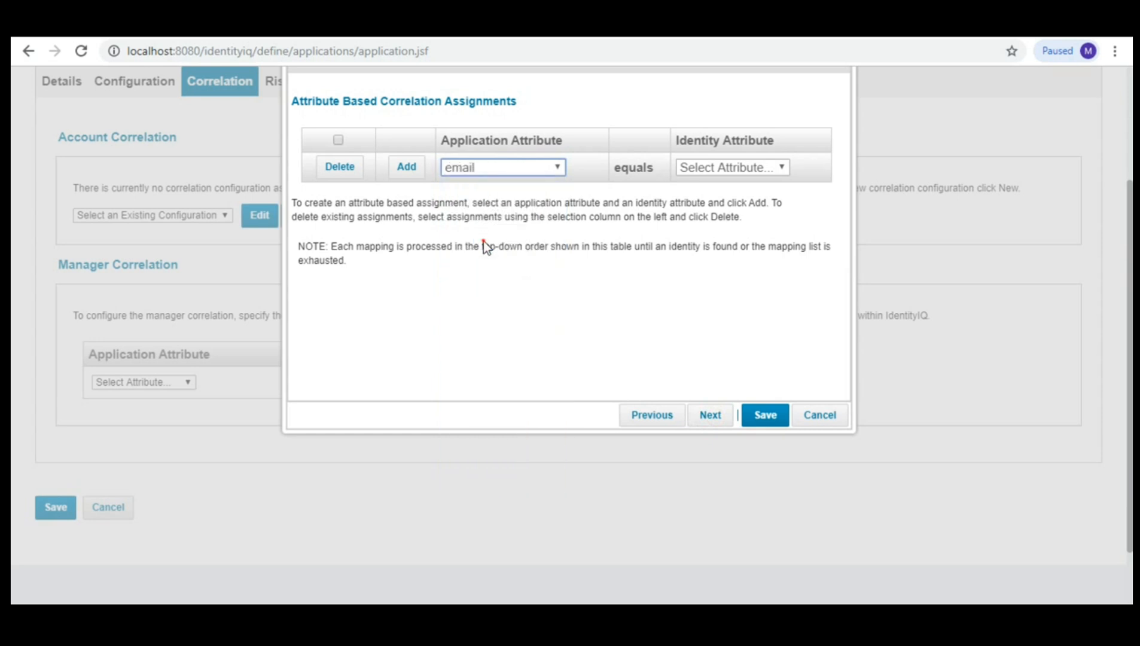
click(784, 168)
click(705, 231)
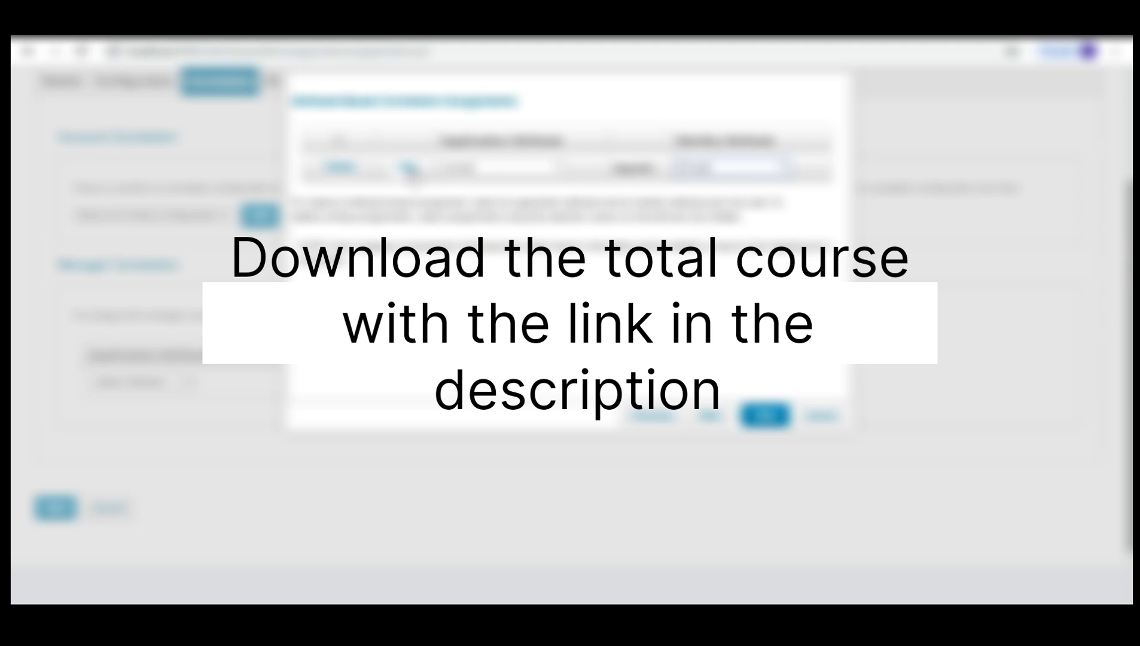
click(410, 169)
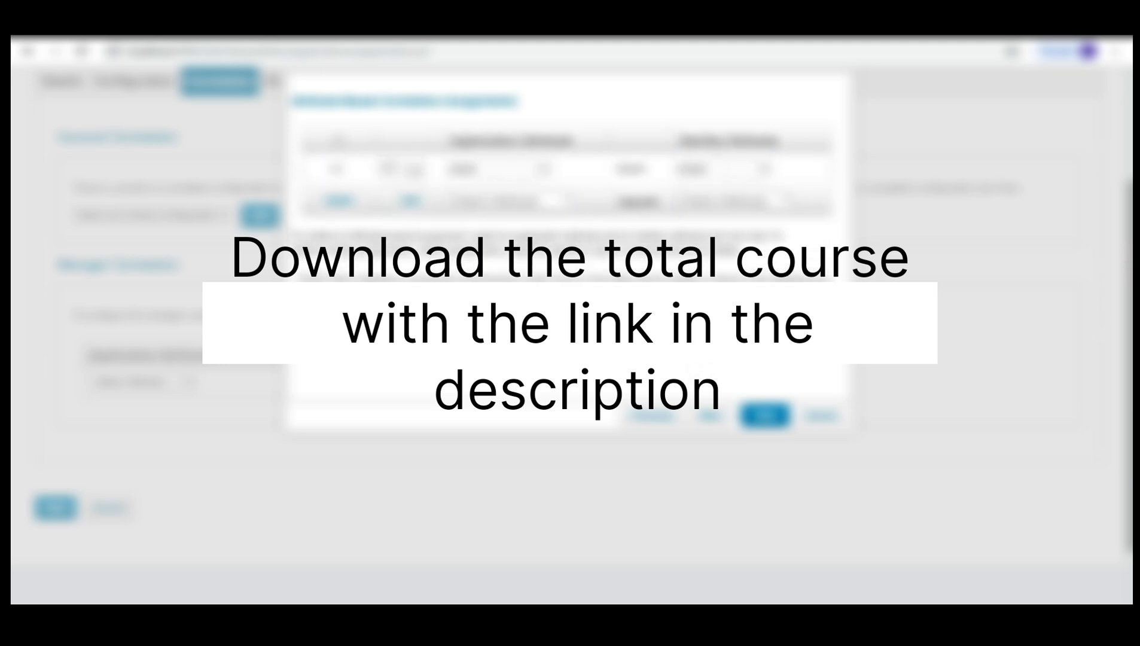
click(722, 415)
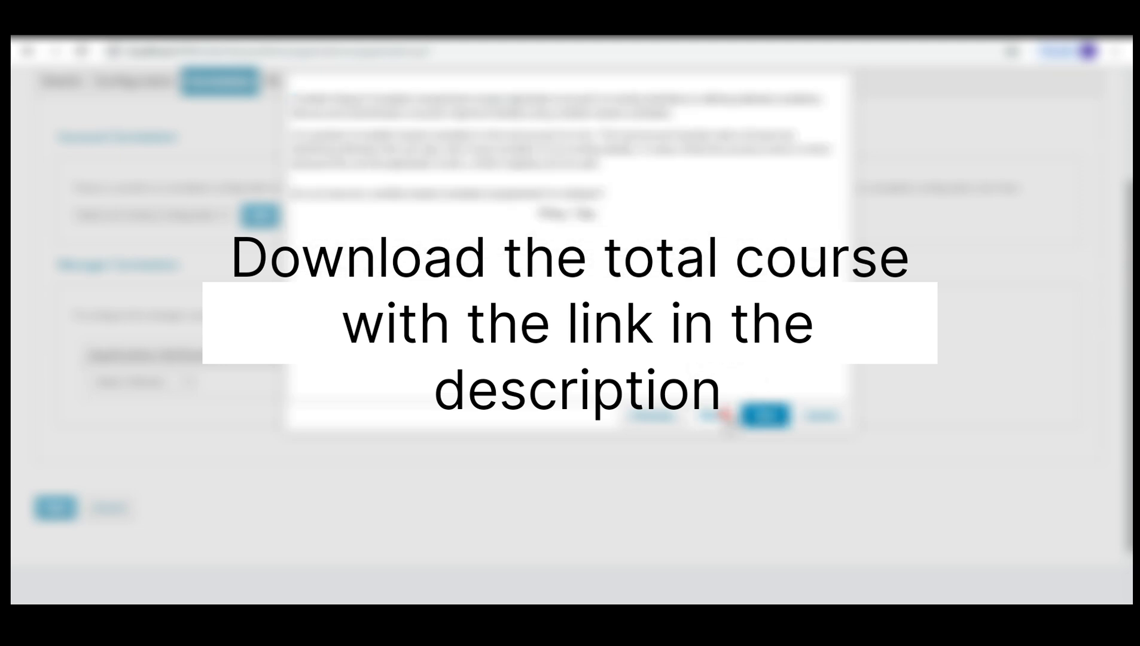
click(764, 415)
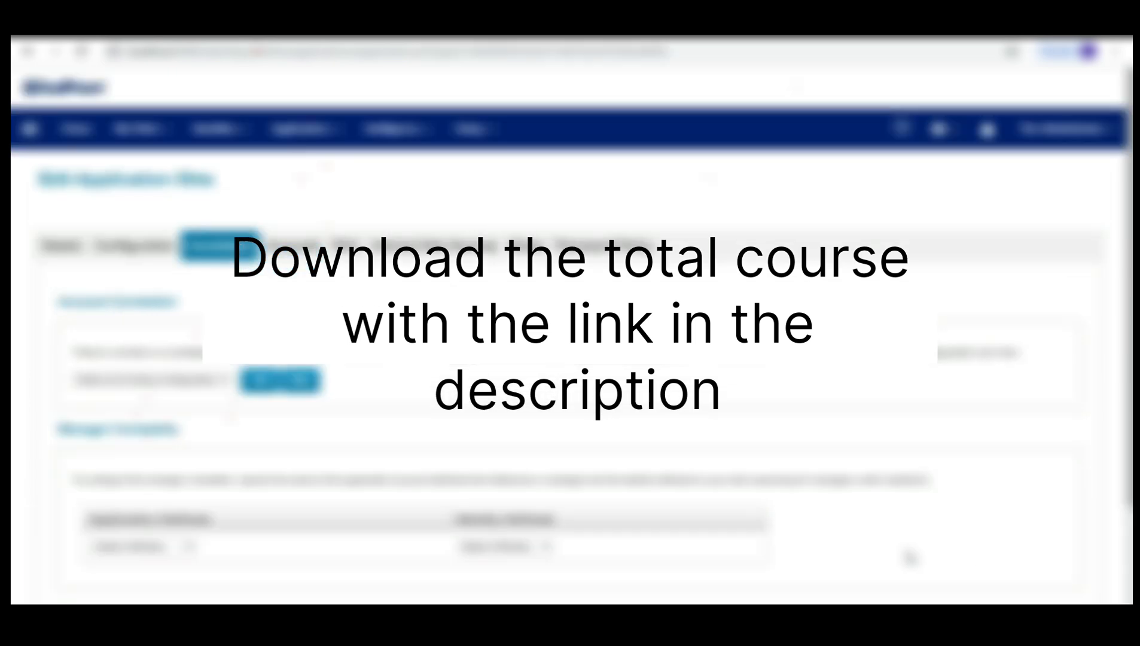
Step: Open the list of existing account correlation configurations for the application
click(221, 380)
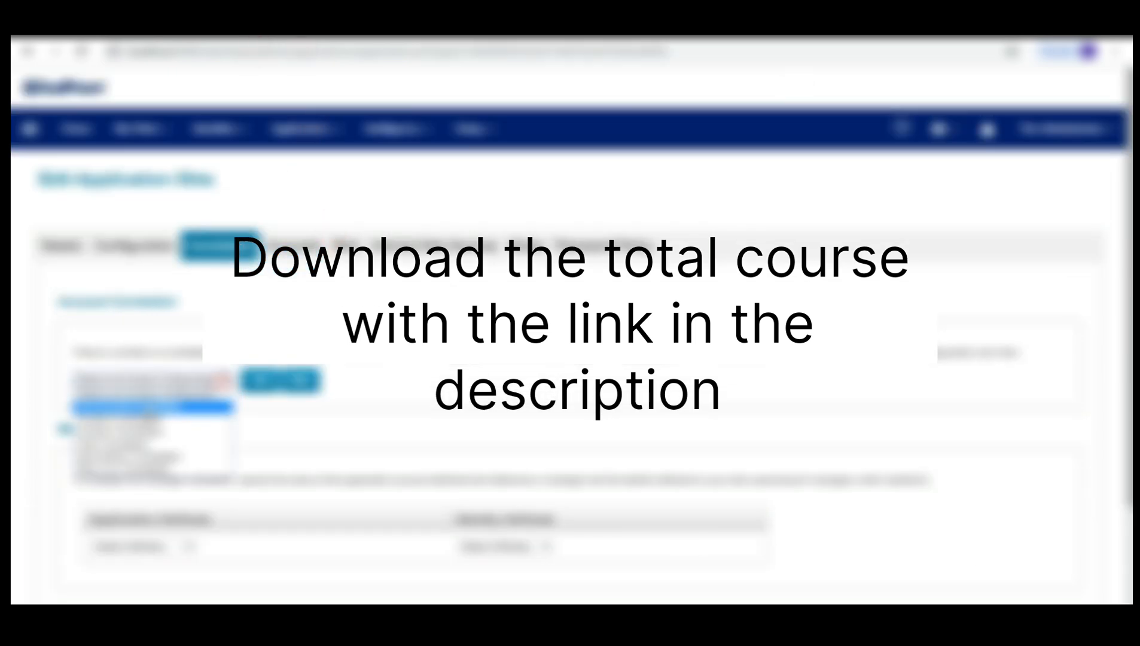